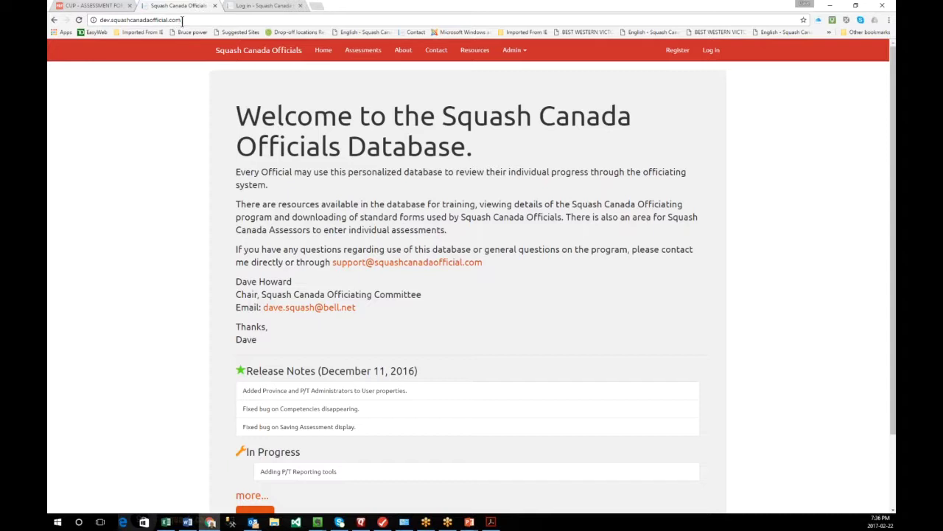
drag(179, 21, 78, 18)
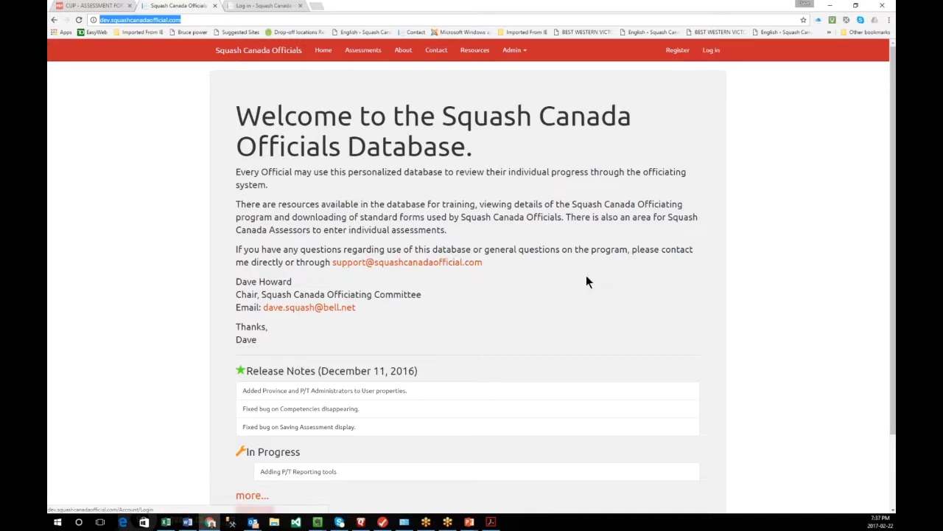
scroll(534, 250, down, 1)
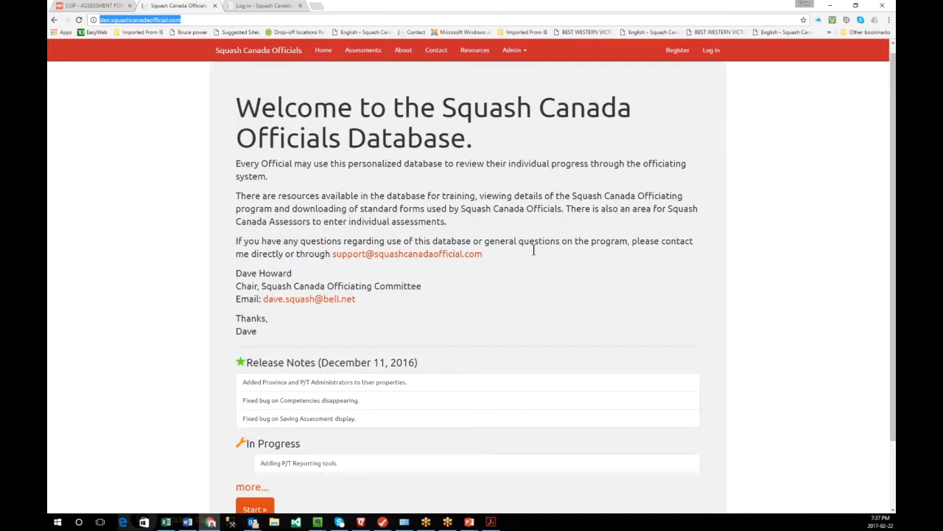
scroll(534, 249, down, 2)
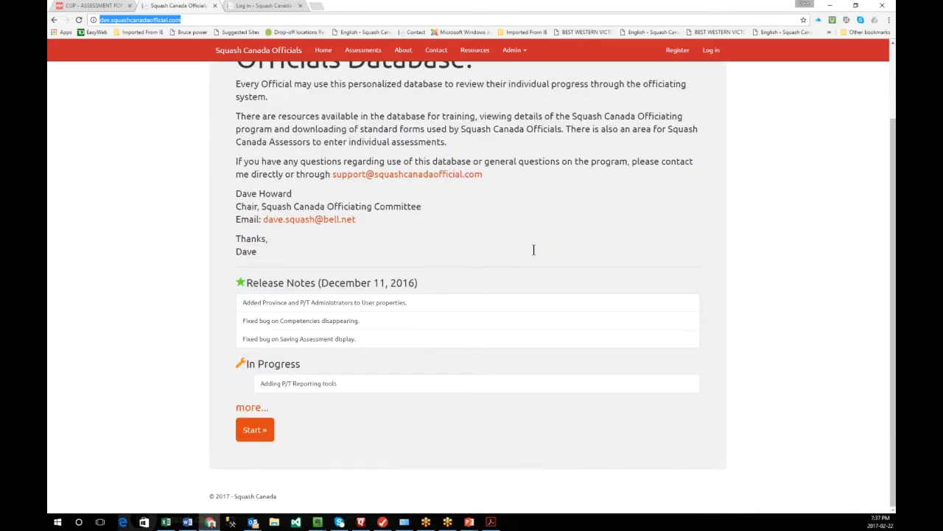
scroll(389, 359, up, 2)
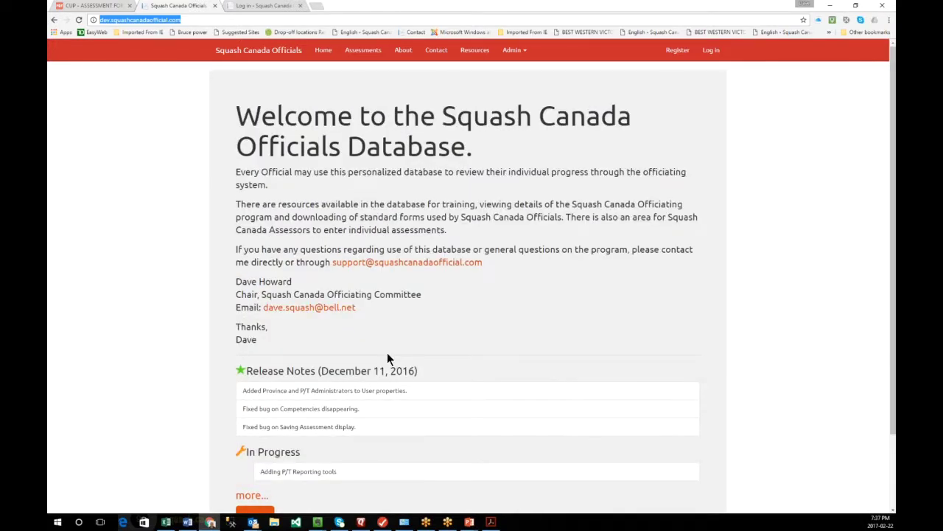
scroll(389, 359, down, 1)
scroll(388, 359, down, 2)
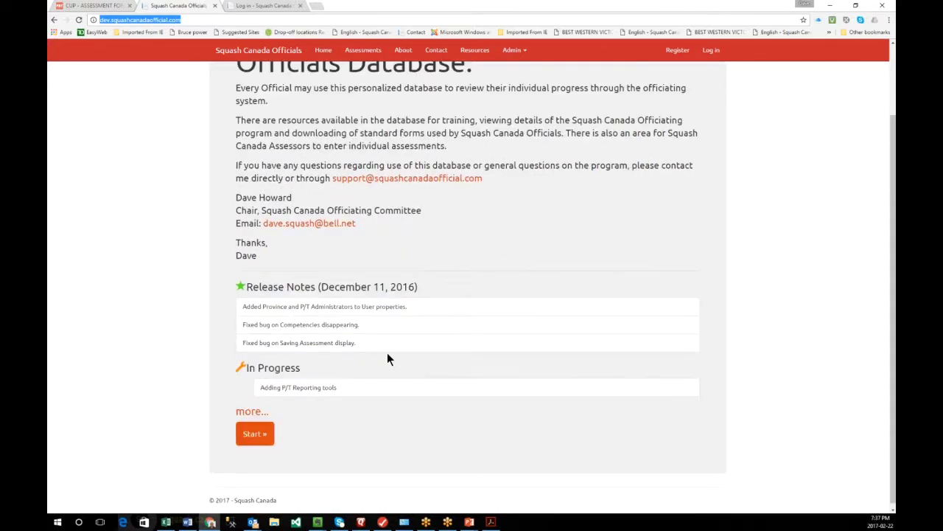
scroll(388, 354, up, 2)
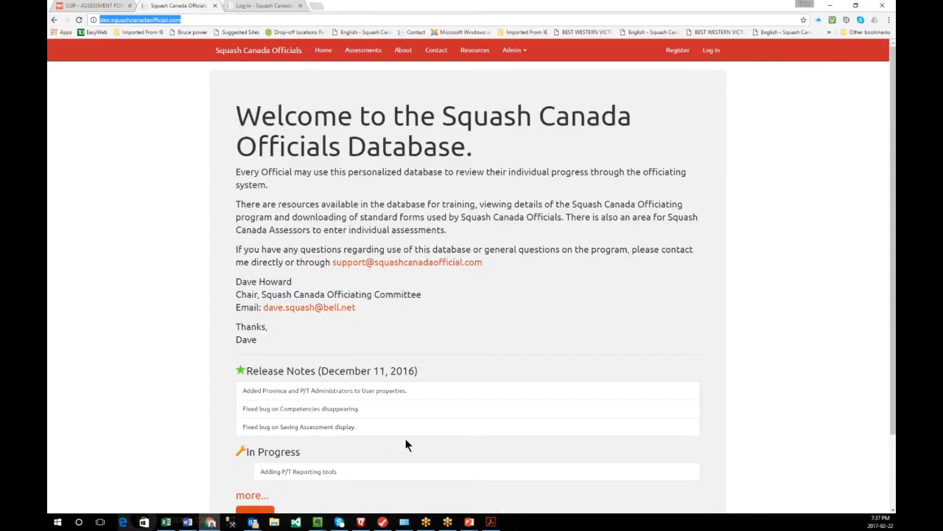
scroll(405, 445, down, 1)
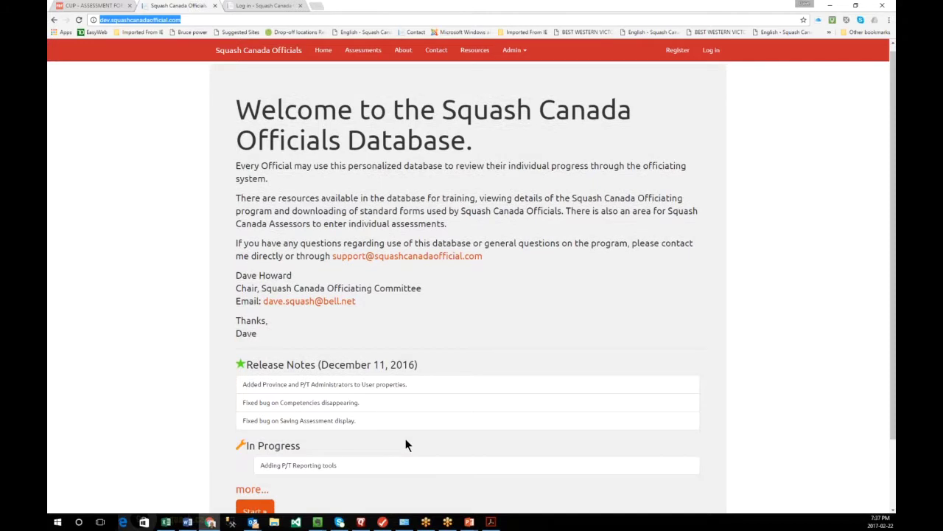
scroll(405, 446, down, 1)
- Open the full Release Notes and scroll from the December 11, 2016 entries down and back
click(254, 452)
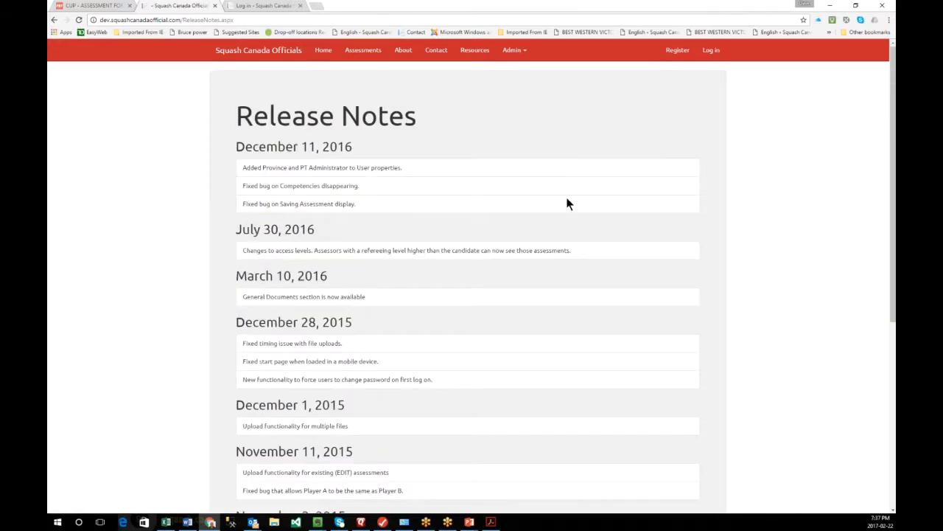
scroll(416, 182, down, 1)
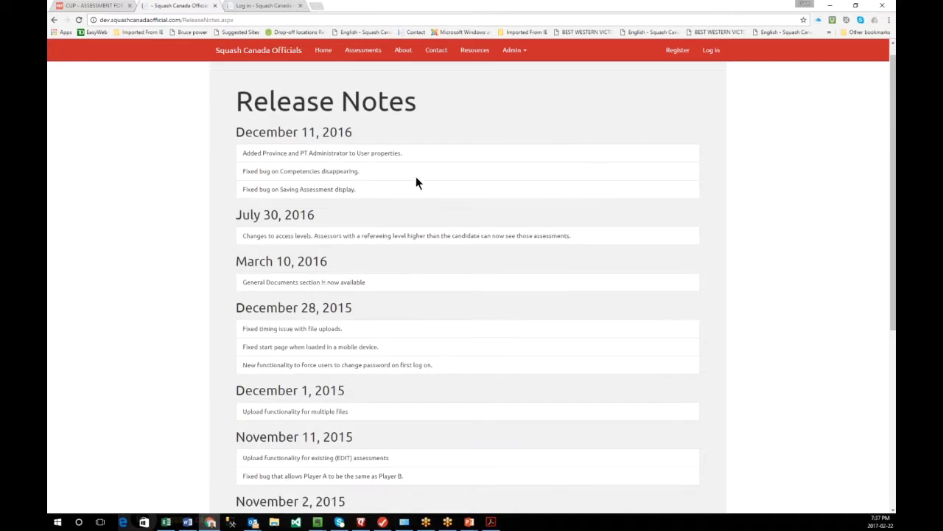
scroll(416, 182, down, 1)
scroll(416, 178, down, 1)
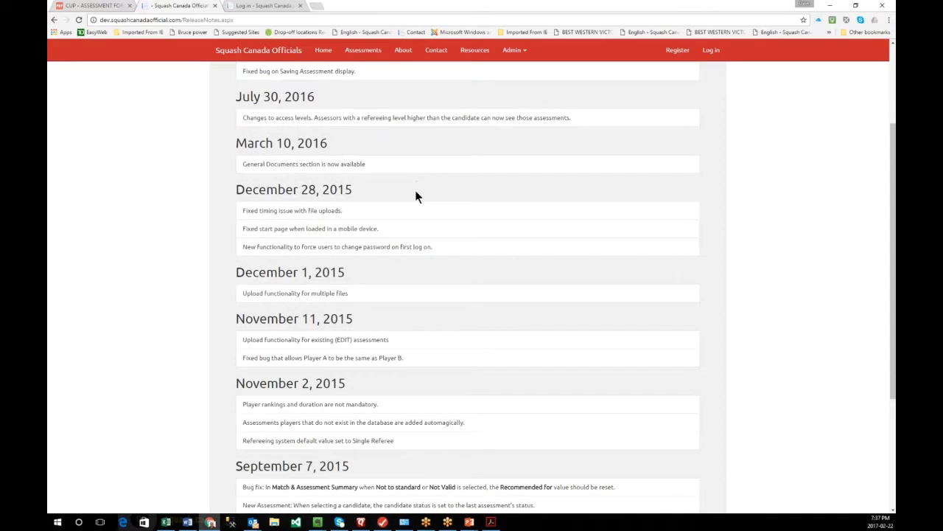
scroll(415, 196, down, 2)
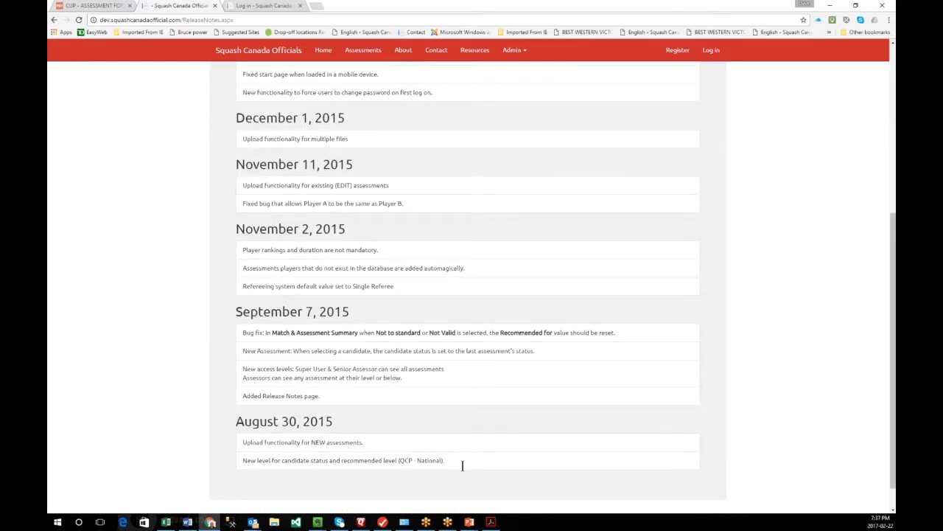
scroll(463, 457, down, 1)
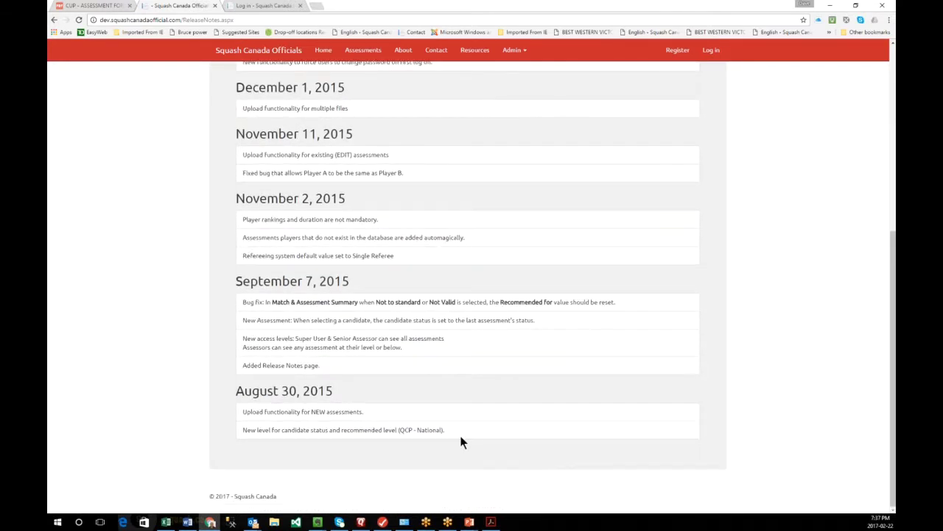
scroll(461, 441, up, 4)
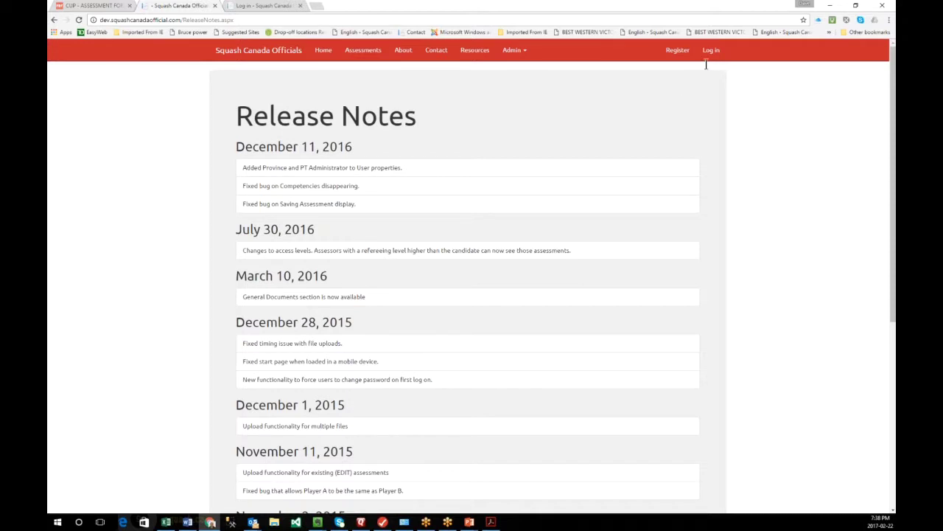
- Go from Home to the Register page and autofill the saved email and password
click(323, 52)
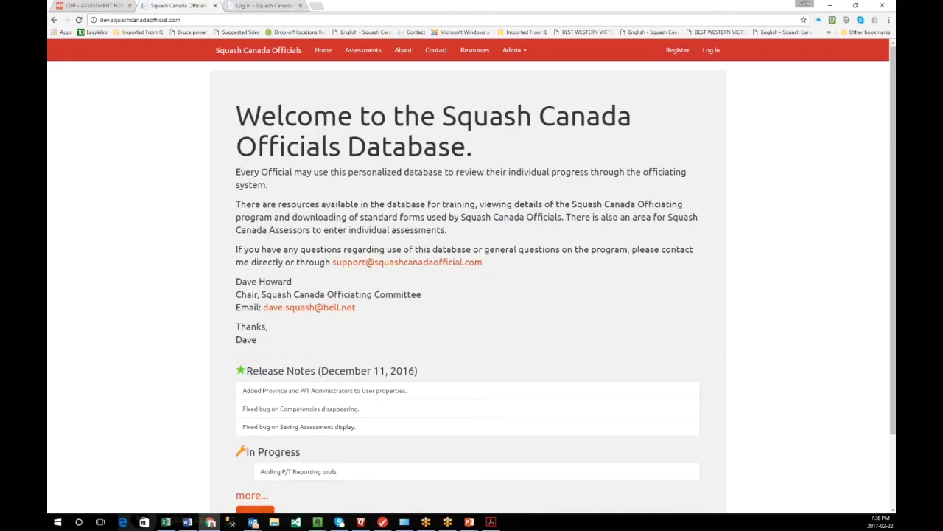
click(676, 53)
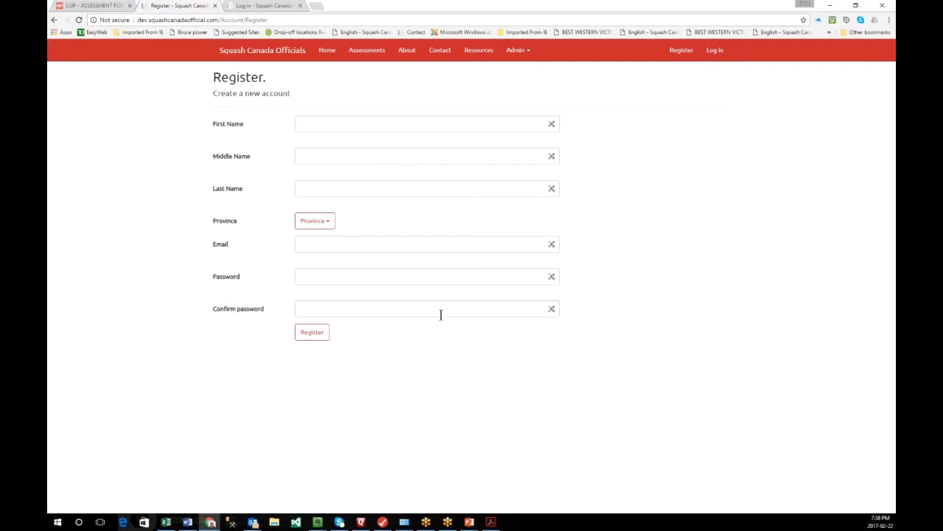
click(313, 243)
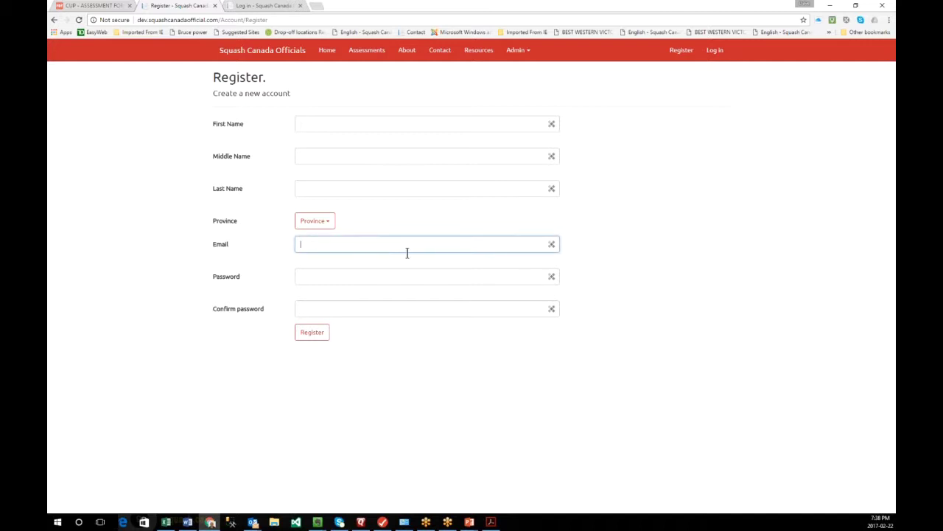
click(407, 252)
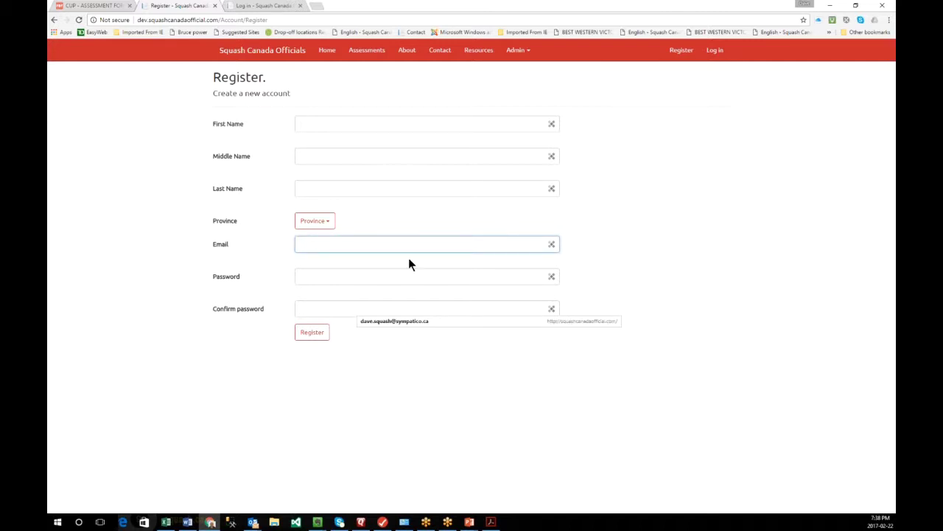
key(Down)
key(Return)
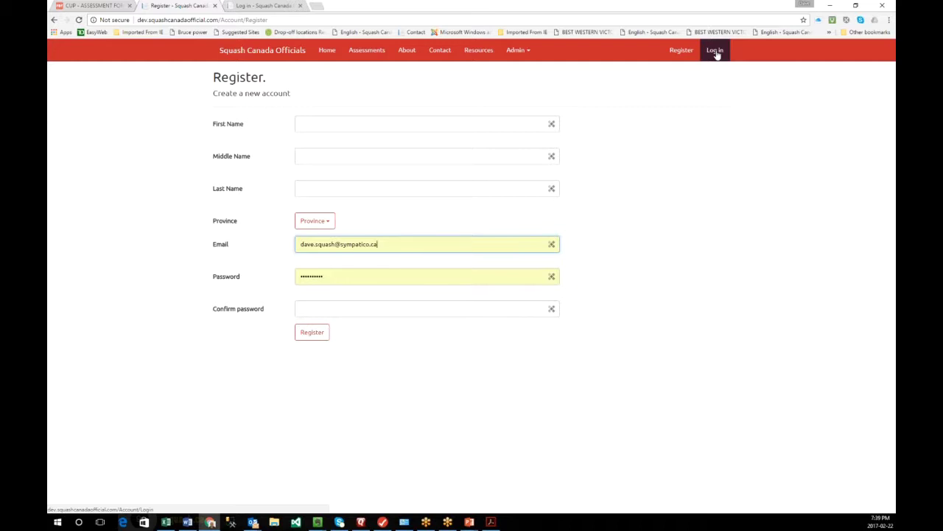
- Log in using the saved password, replacing the email's user name with another account's
click(715, 51)
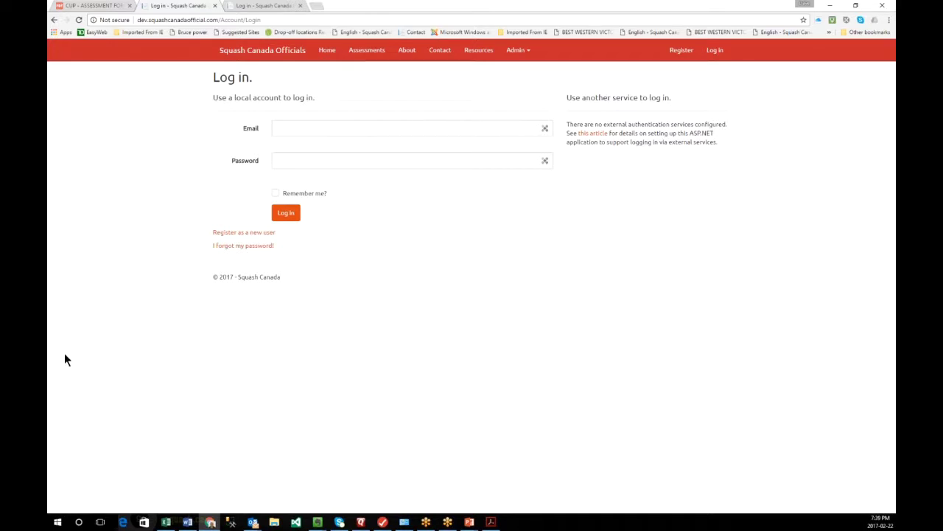
click(313, 125)
click(373, 178)
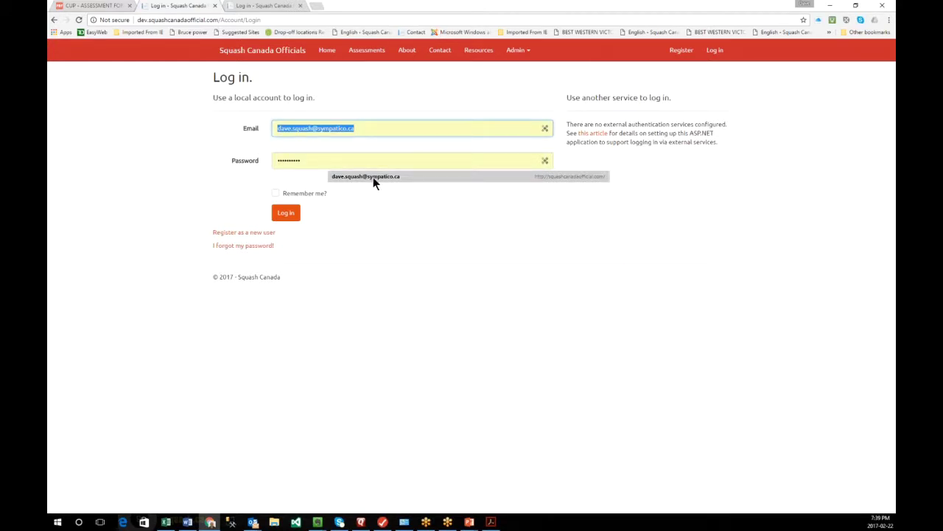
click(373, 179)
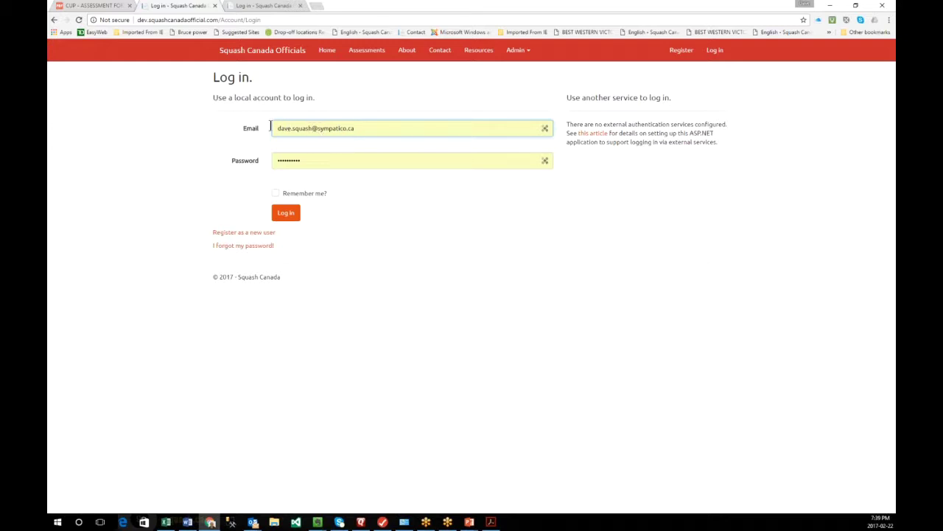
double_click(309, 131)
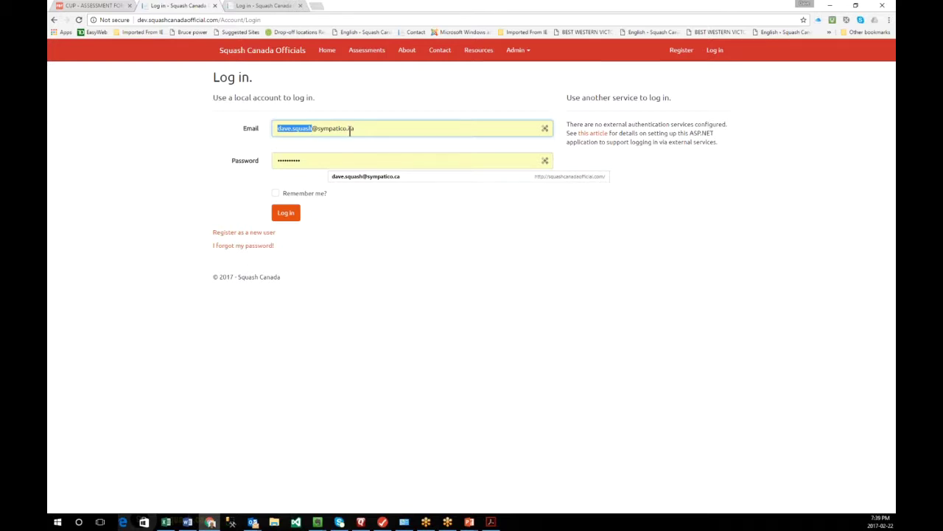
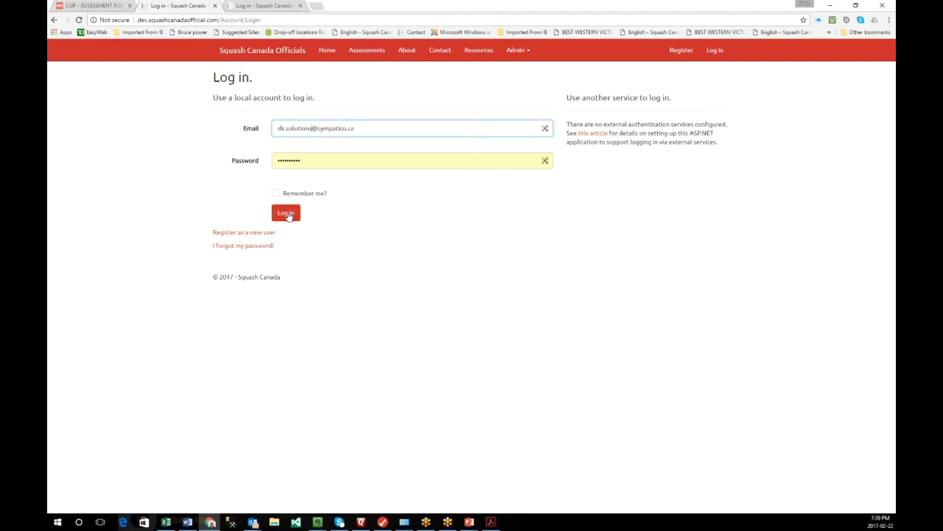
click(289, 216)
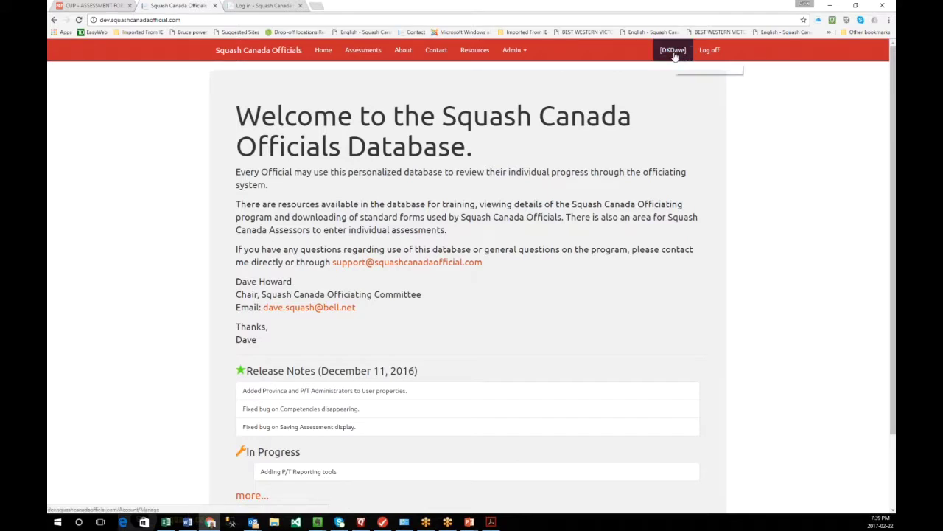
- Open Referee Assessments and jump to page 6, entries 101 to 107 of 107
click(363, 51)
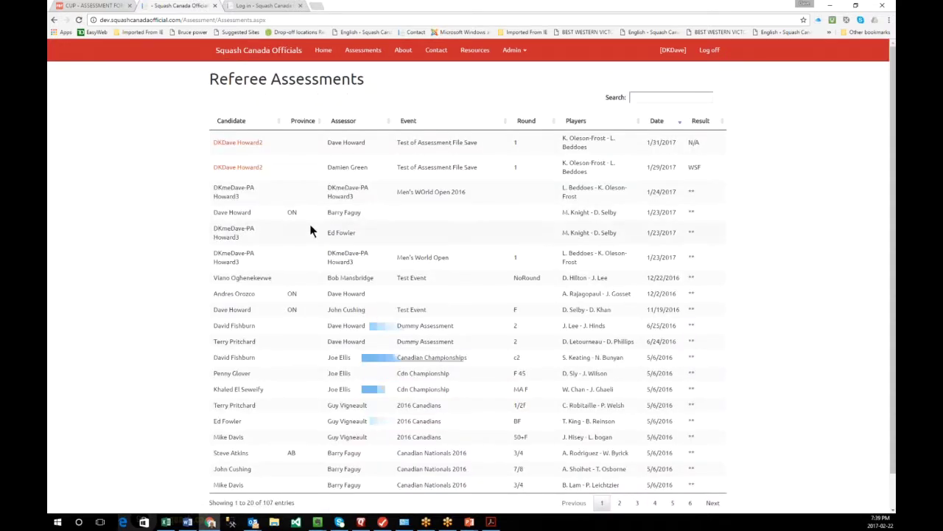
scroll(310, 231, down, 1)
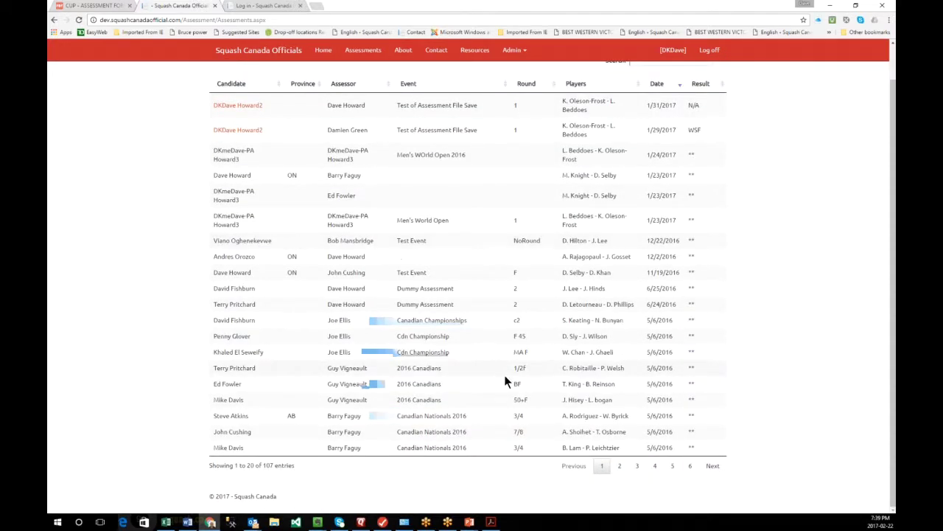
click(692, 469)
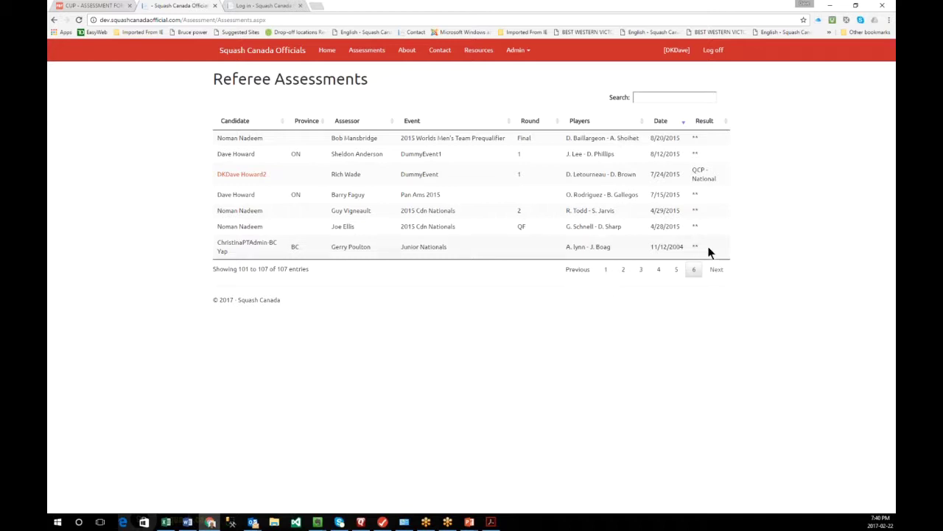
mouse_move(708, 248)
mouse_down()
mouse_move(706, 214)
mouse_move(701, 242)
mouse_up()
- Search the assessments for 'dk' and sort the 6 matches by Candidate
click(644, 95)
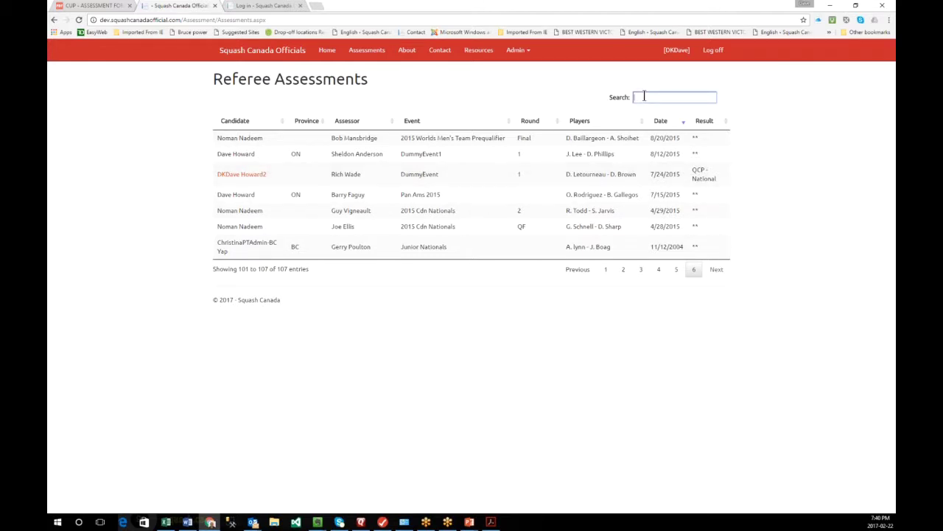
text(dk)
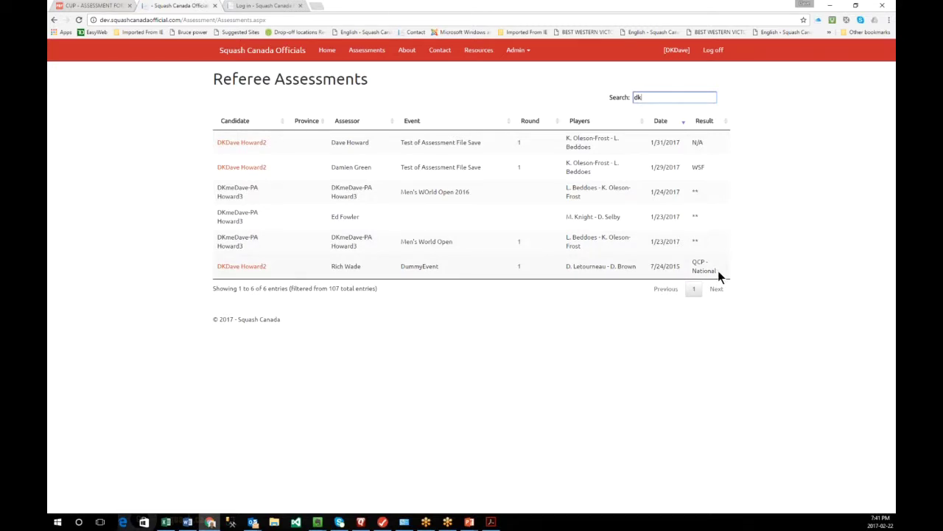
drag(718, 270, 694, 263)
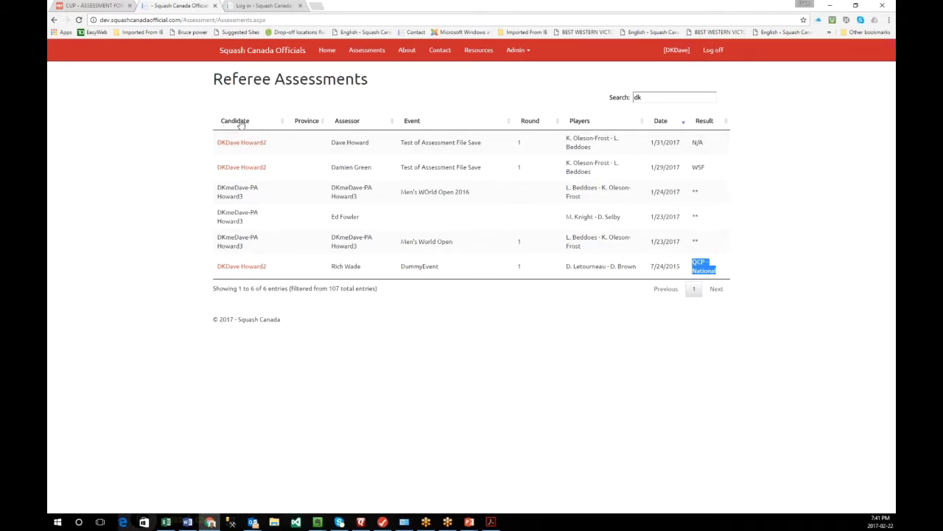
click(240, 122)
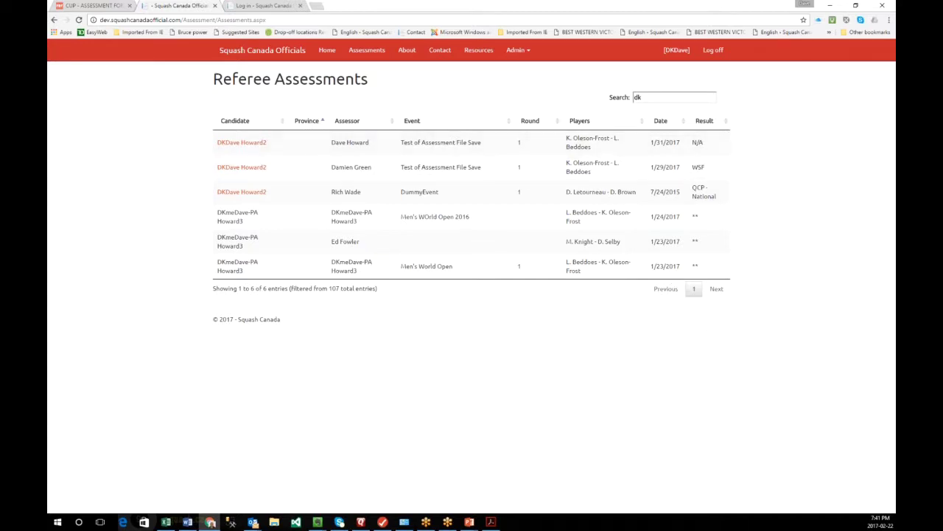
double_click(658, 97)
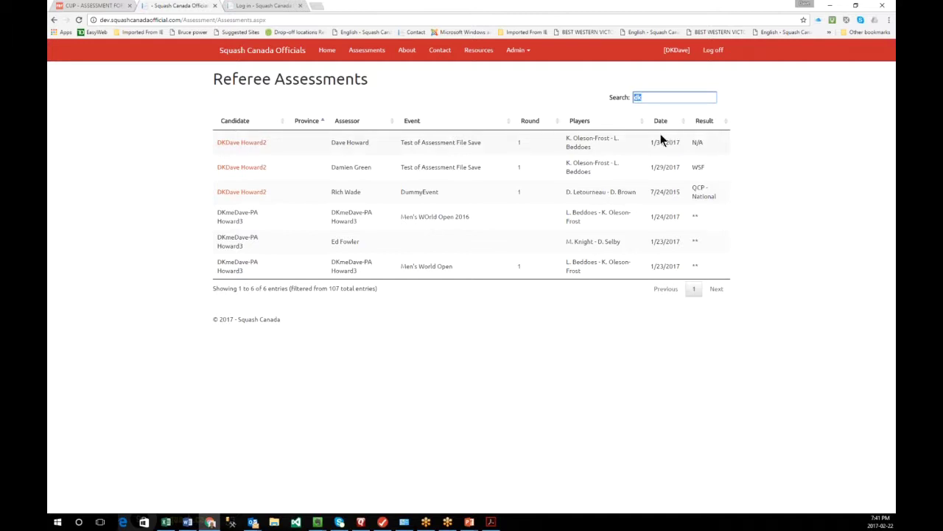
- Clear the search, sort by Province, Assessor, Event, then by Date oldest first
key(BackSpace)
click(299, 121)
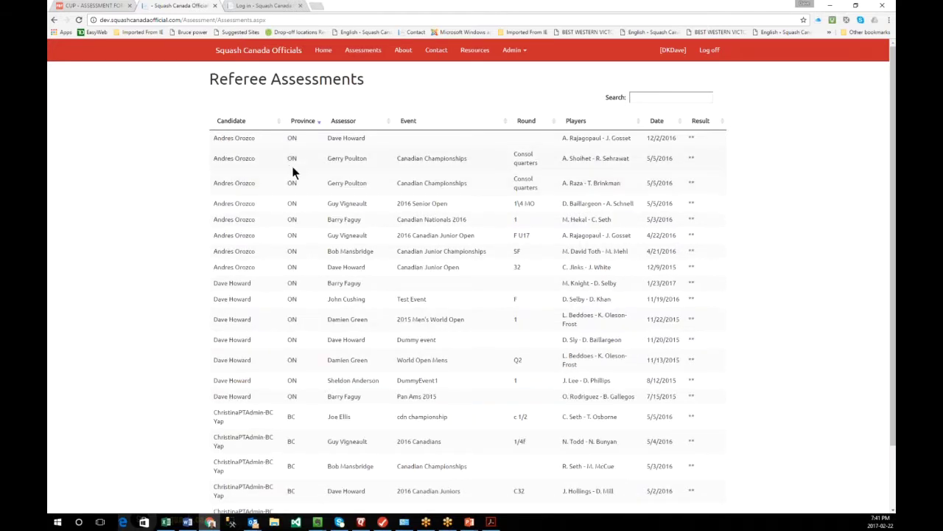
scroll(292, 171, down, 1)
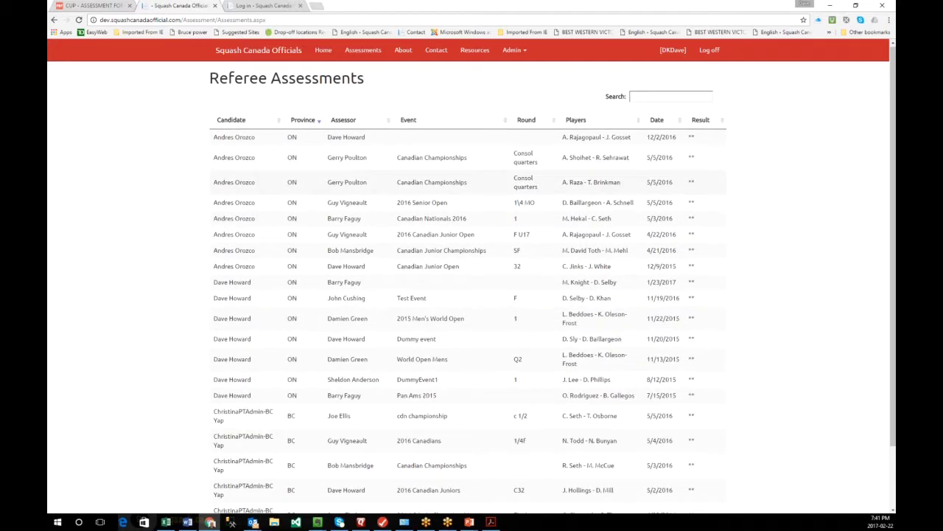
scroll(350, 125, up, 1)
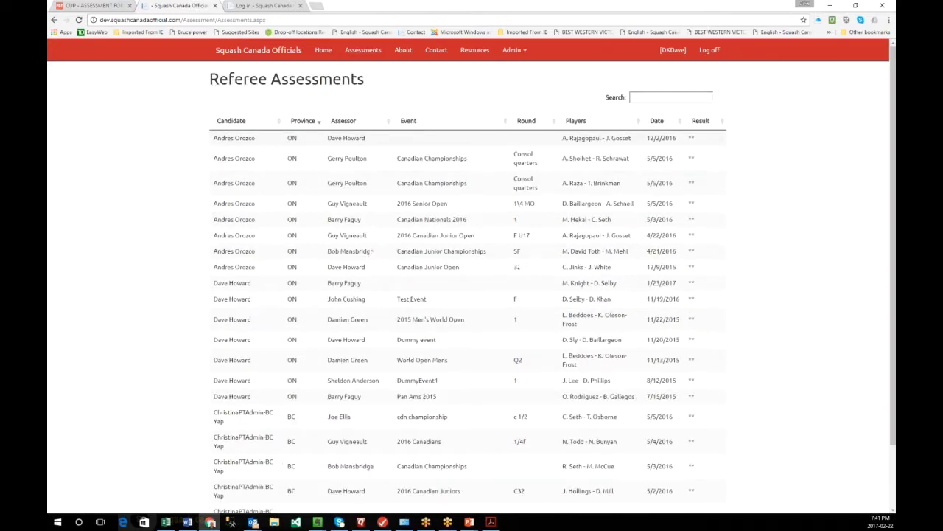
click(349, 123)
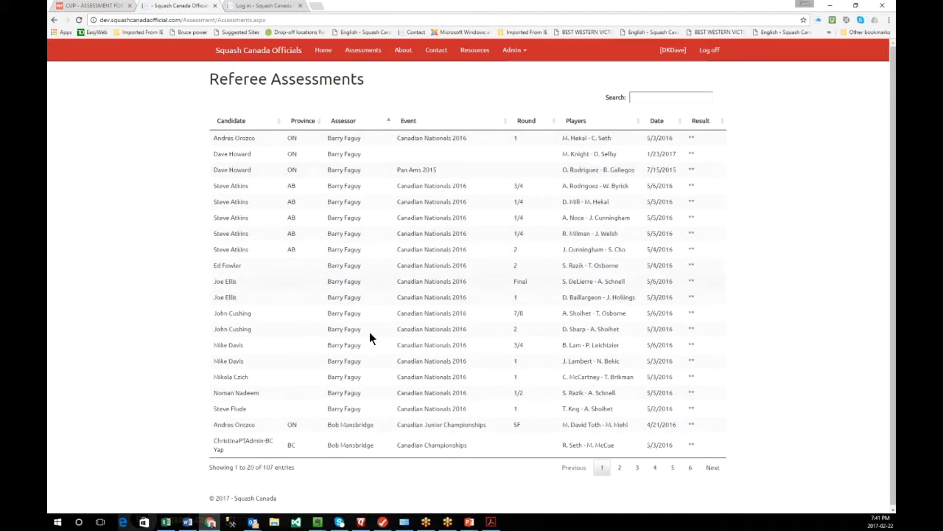
click(413, 122)
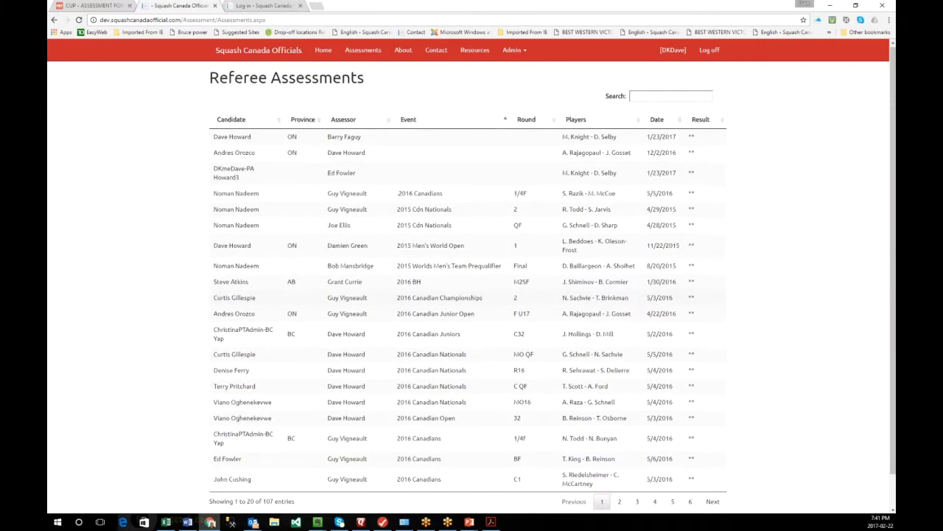
scroll(658, 87, down, 1)
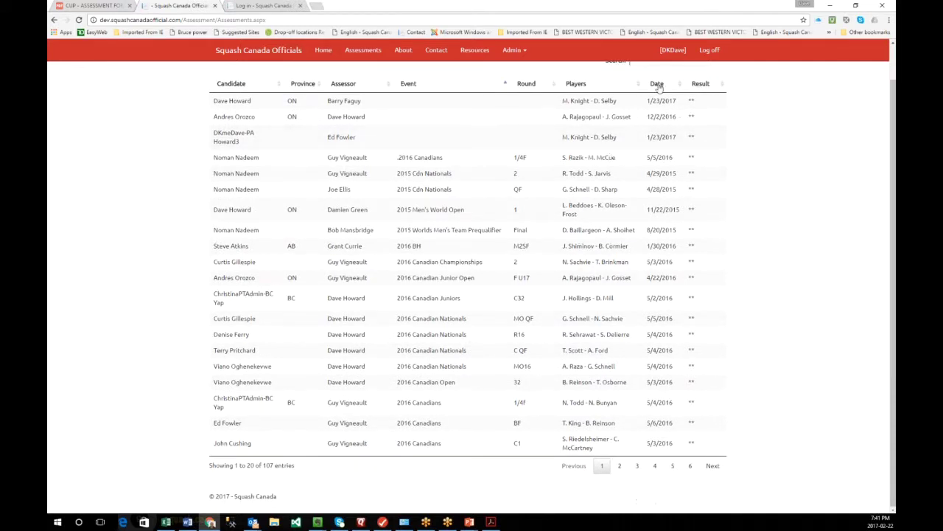
click(659, 87)
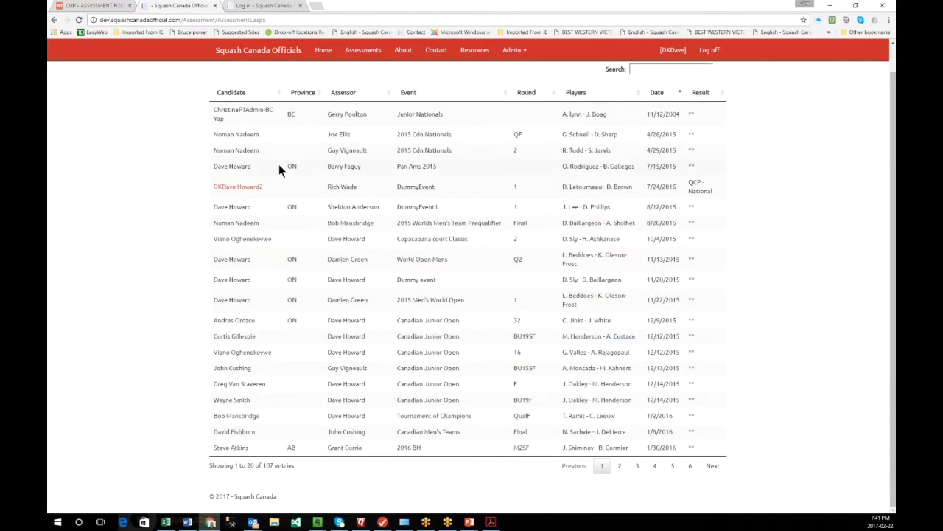
scroll(279, 164, up, 1)
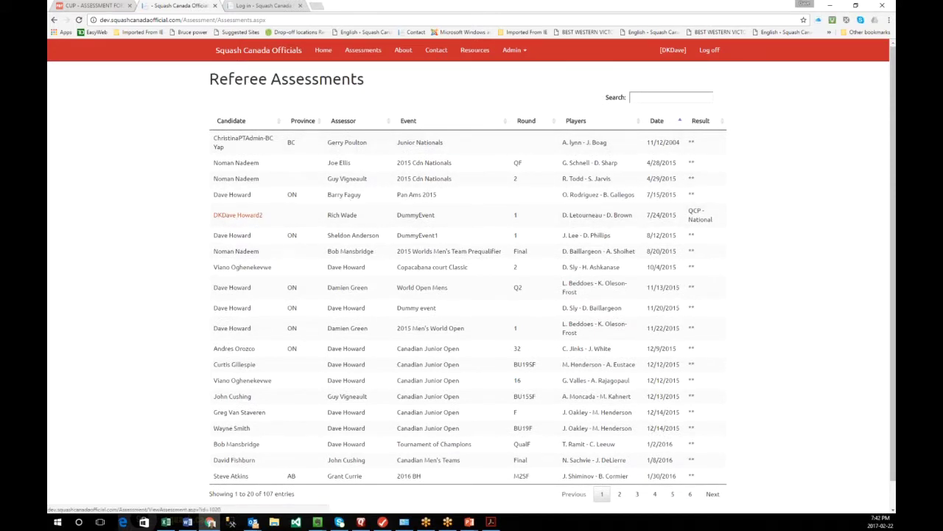
- Search for 'dk' and open the 1/29/2017 Test of Assessment File Save report
click(652, 98)
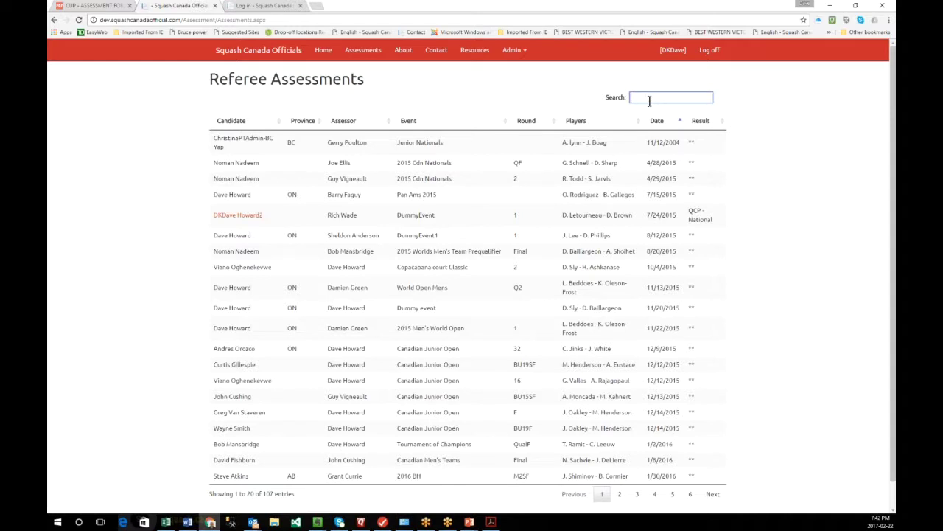
text(dk)
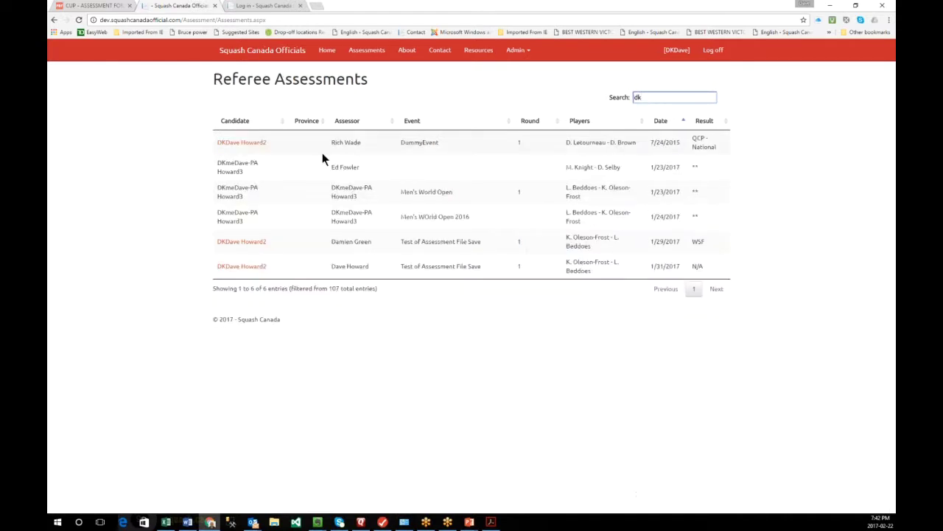
click(253, 244)
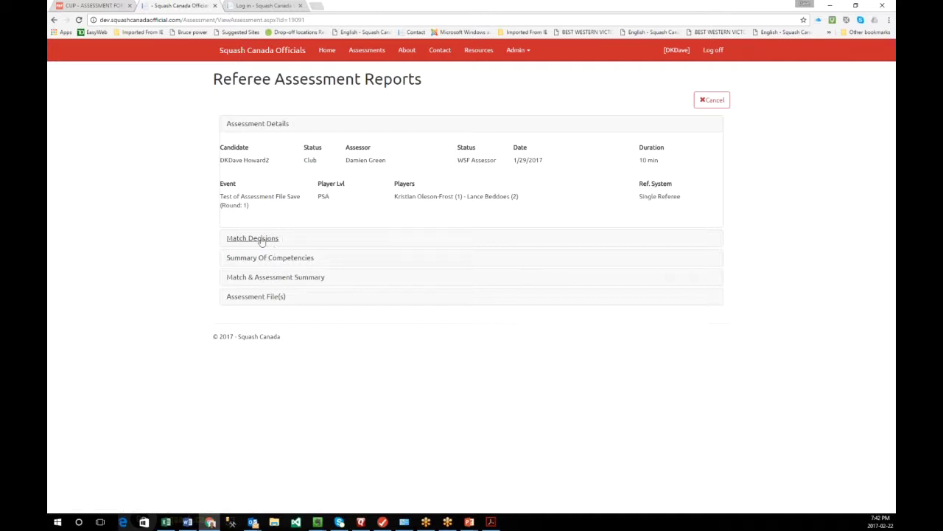
- Expand the empty Match Decisions, then the Summary Of Competencies with 15 ratings
click(253, 238)
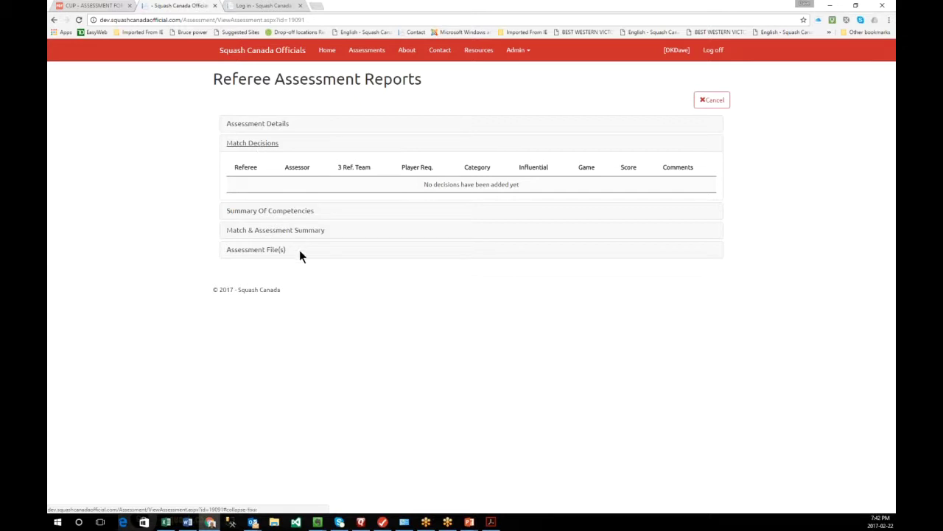
click(307, 212)
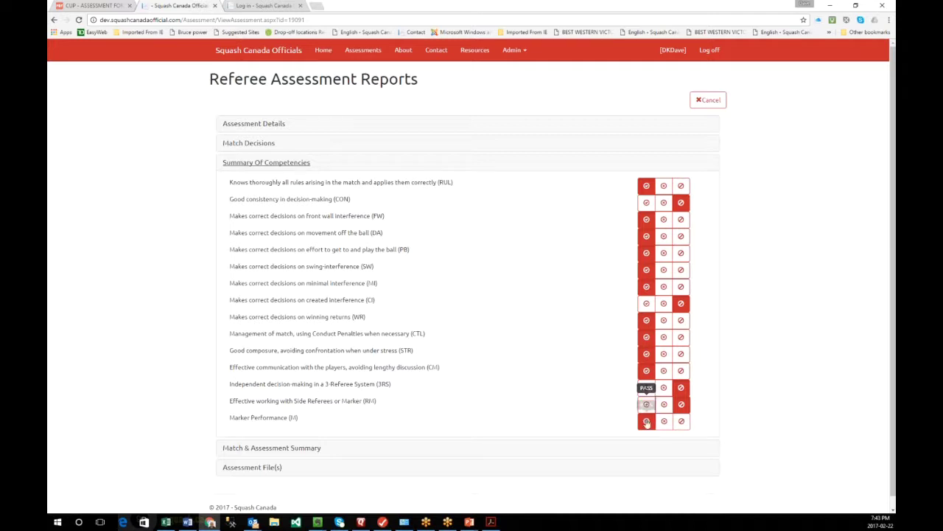
click(647, 423)
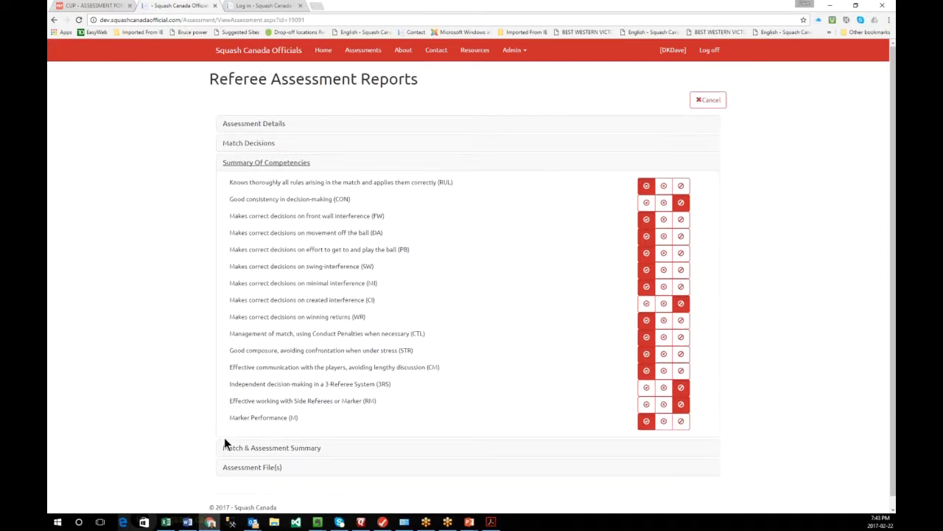
- Expand Match & Assessment Summary, highlight the WSF recommendation, and cancel to the list
click(297, 450)
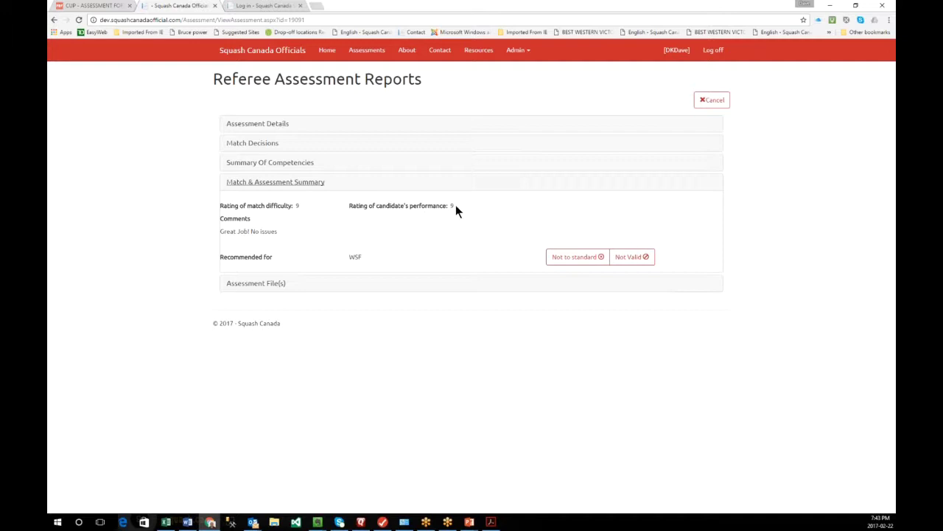
triple_click(349, 256)
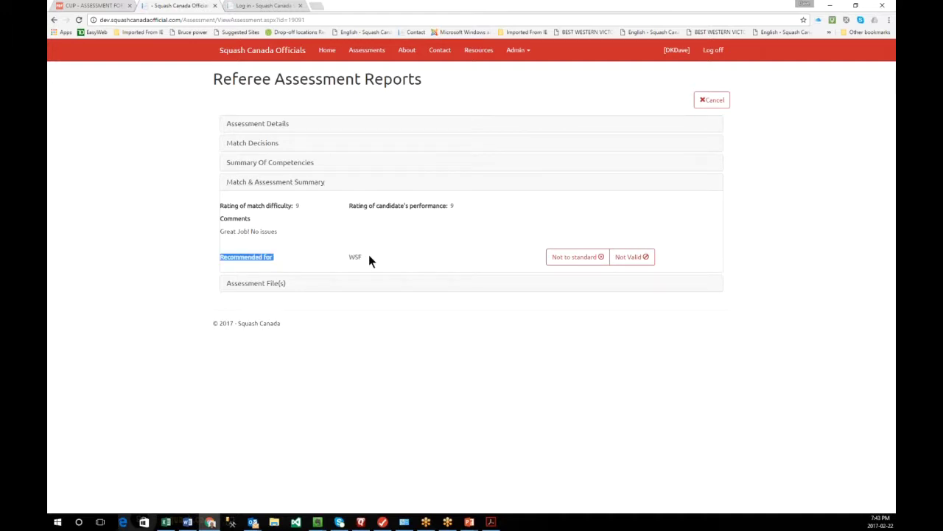
drag(369, 254, 346, 256)
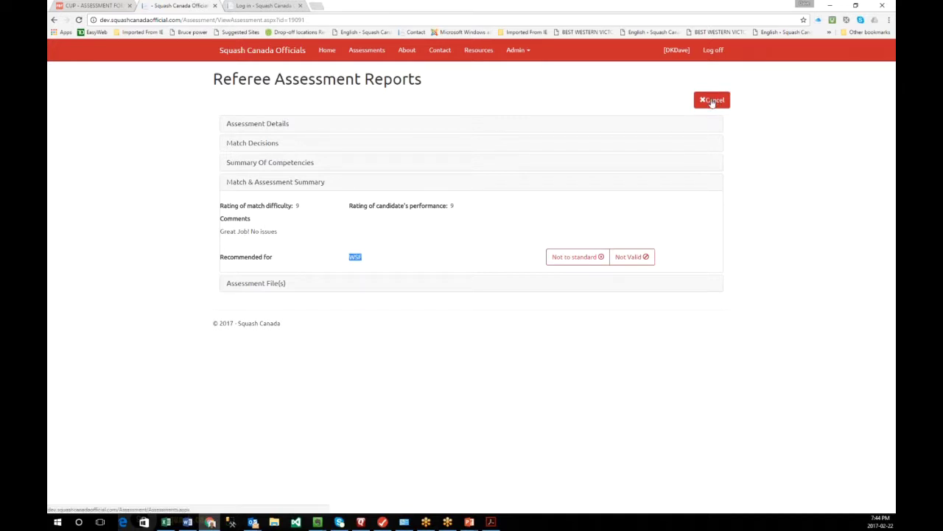
click(712, 101)
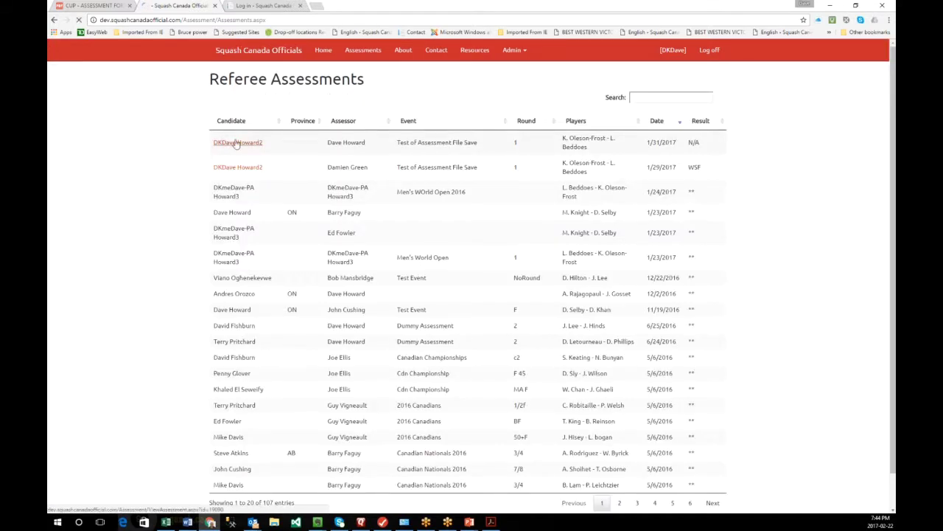
click(236, 143)
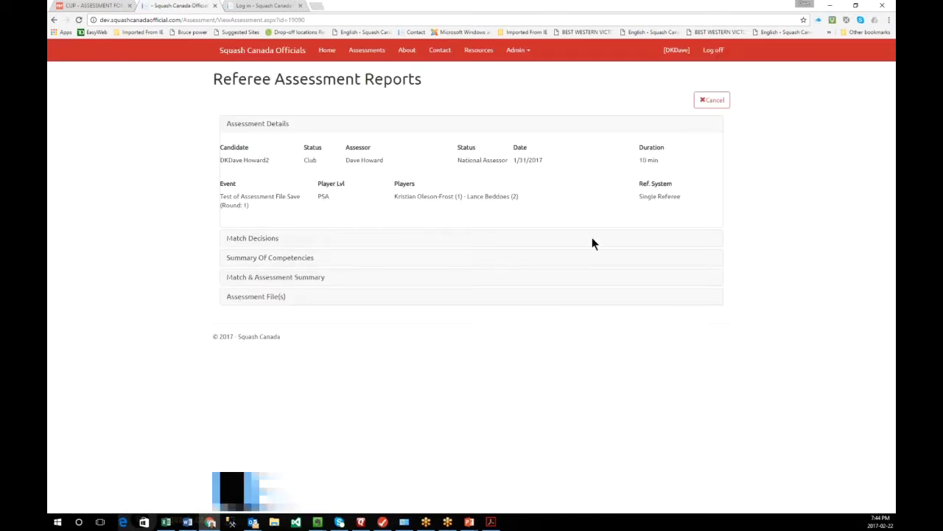
click(270, 258)
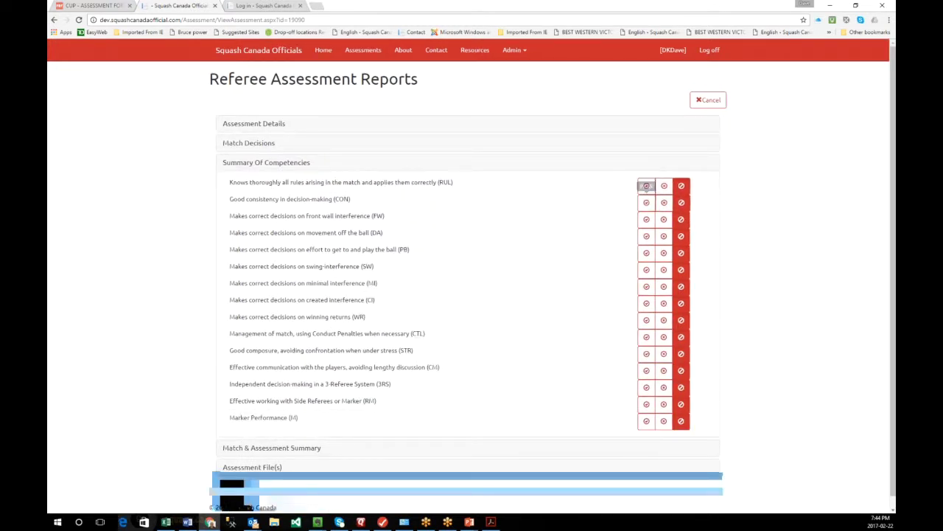
click(711, 100)
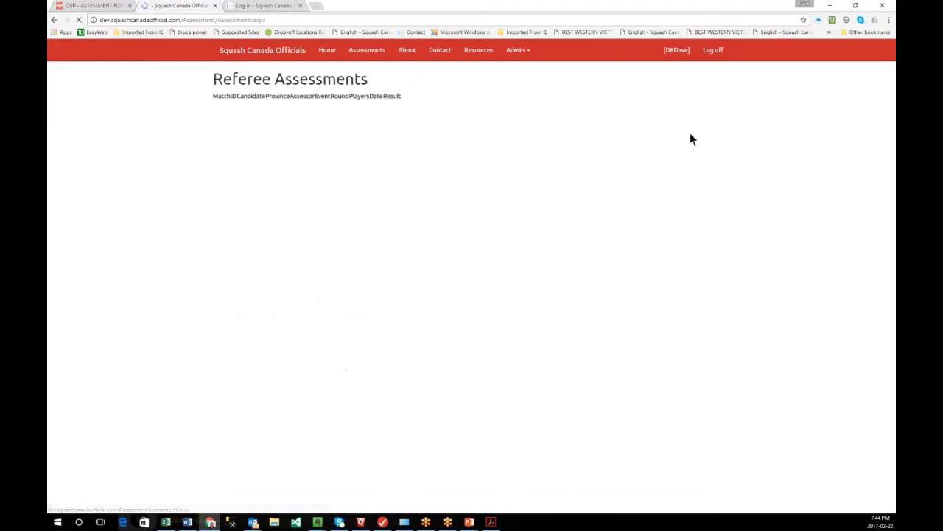
- Log in on the live site with saved credentials and open Assessments, 165 entries
click(258, 9)
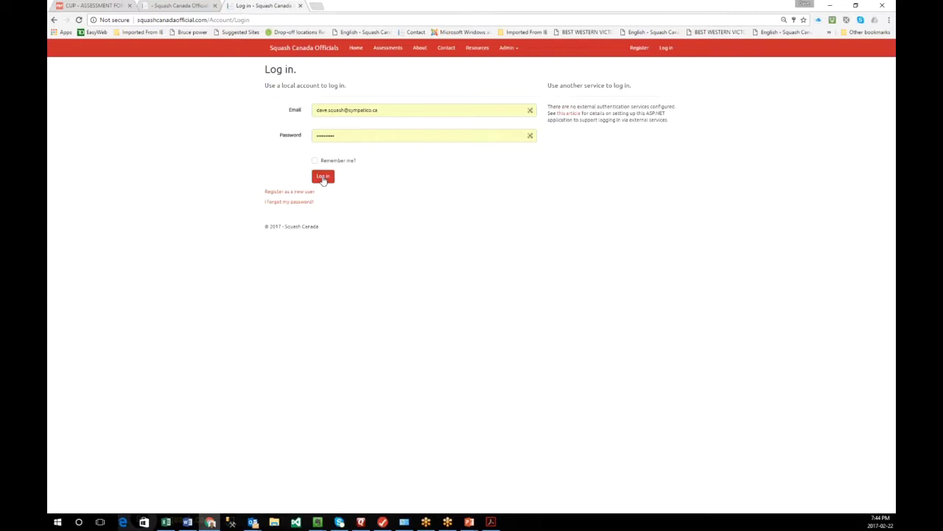
click(322, 178)
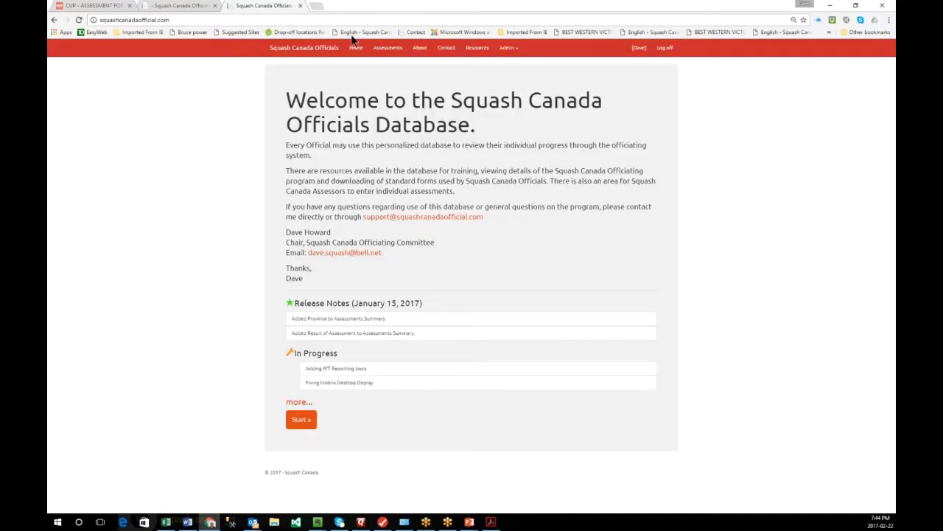
click(388, 48)
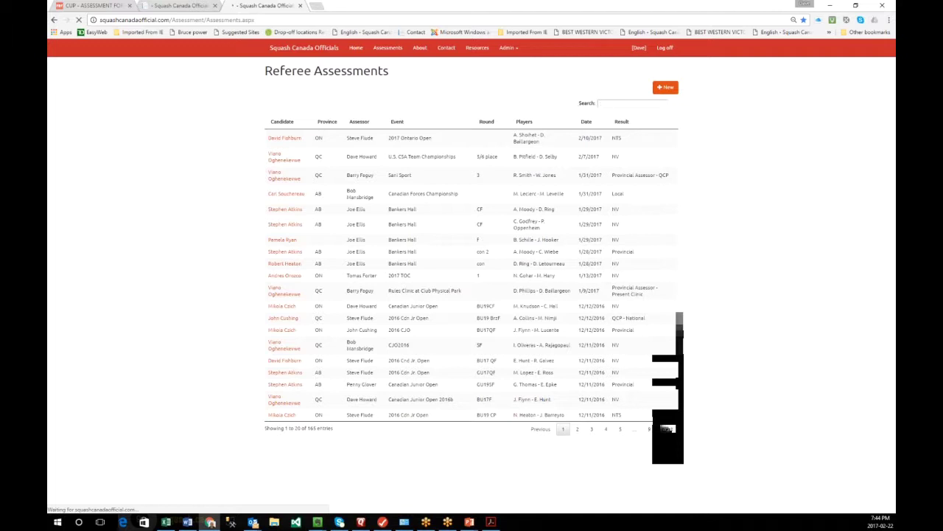
- Filter the Referee Assessments list by 'howard', replacing the mistyped 'dav' search
click(602, 103)
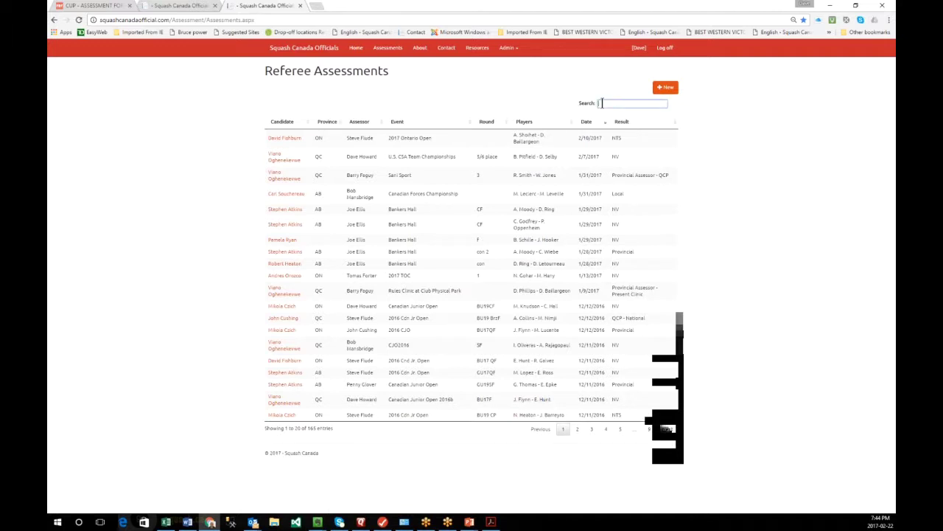
text(da)
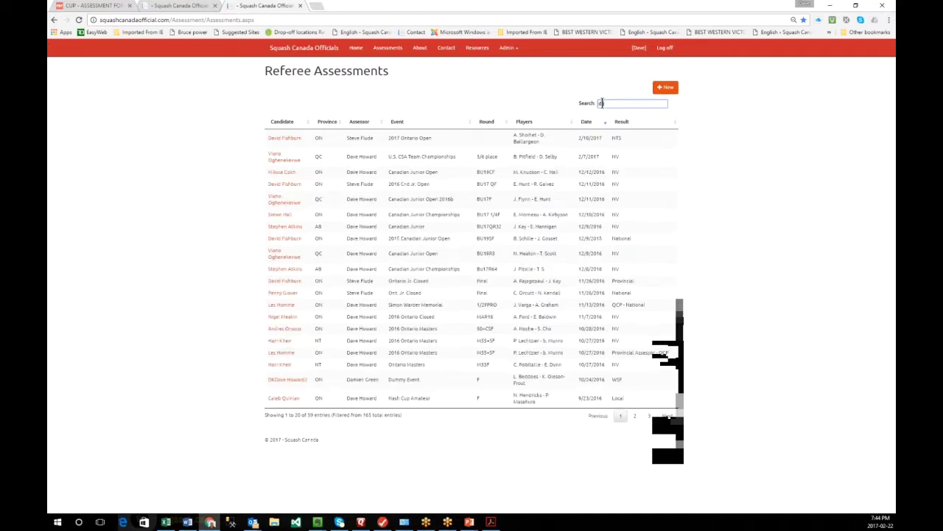
text(v)
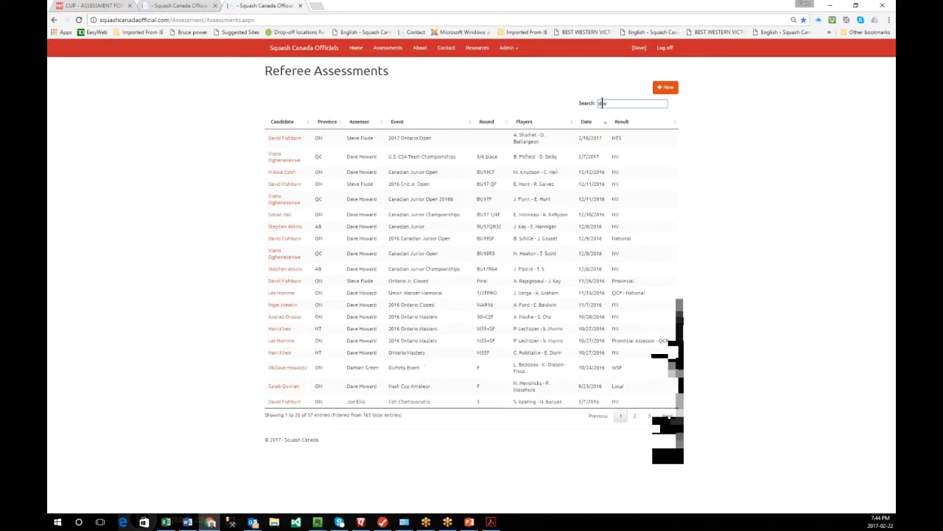
key(BackSpace)
key(BackSpace)
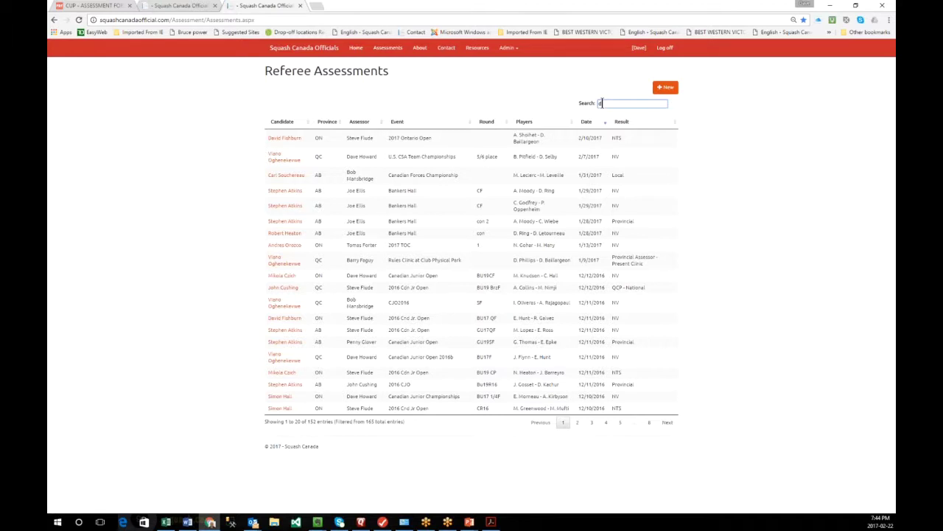
key(BackSpace)
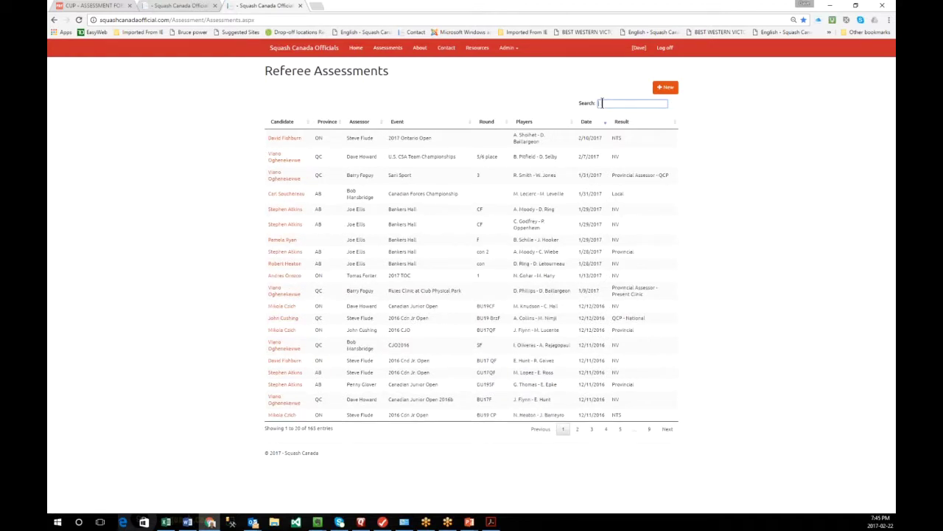
text(na)
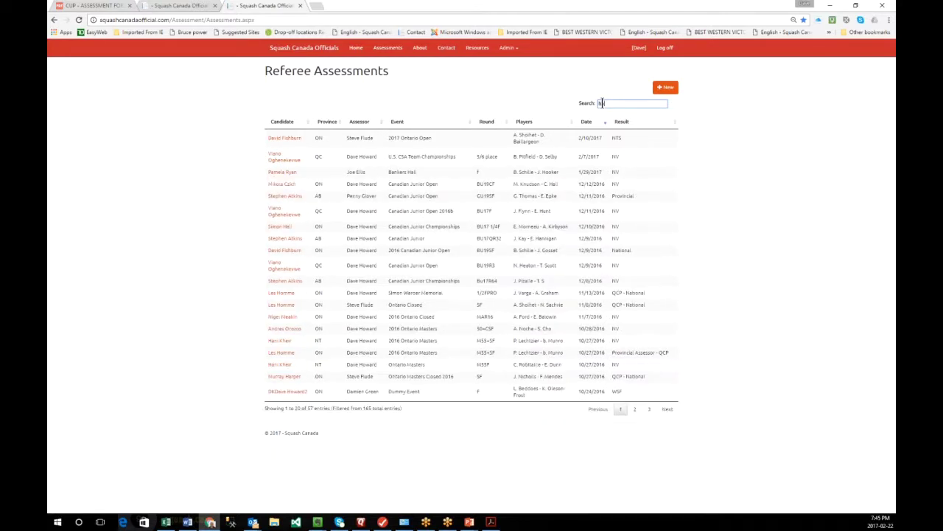
text(ward)
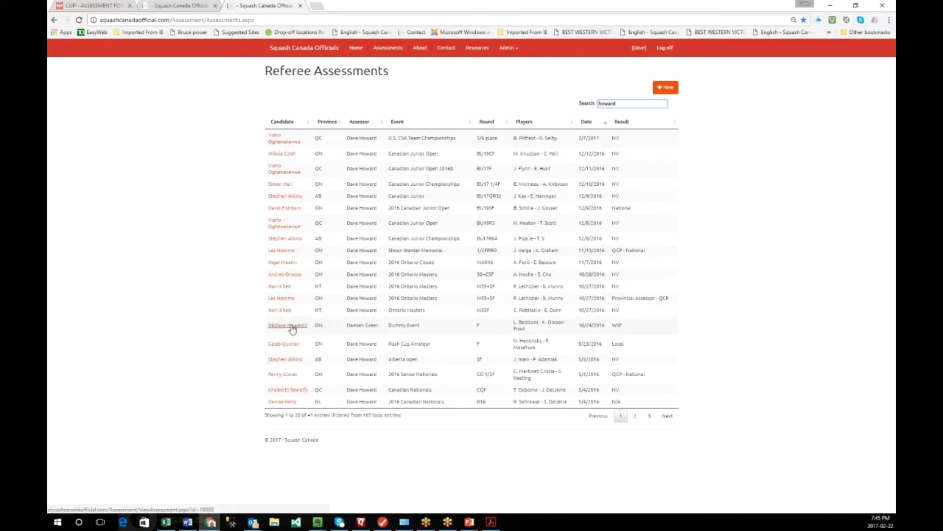
- Open the Dummy Event report, expand Match Decisions and Assessment File(s), and download Assessment_19089_0.pdf
click(293, 328)
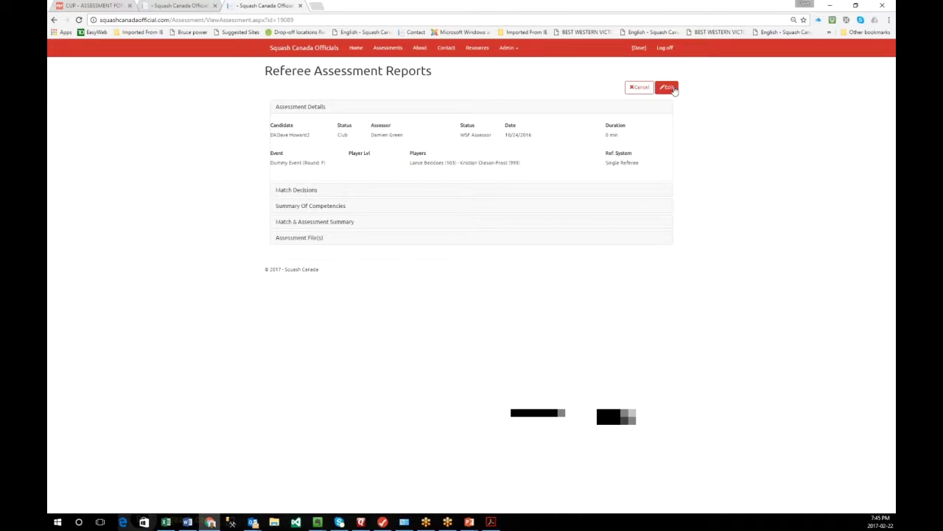
click(309, 191)
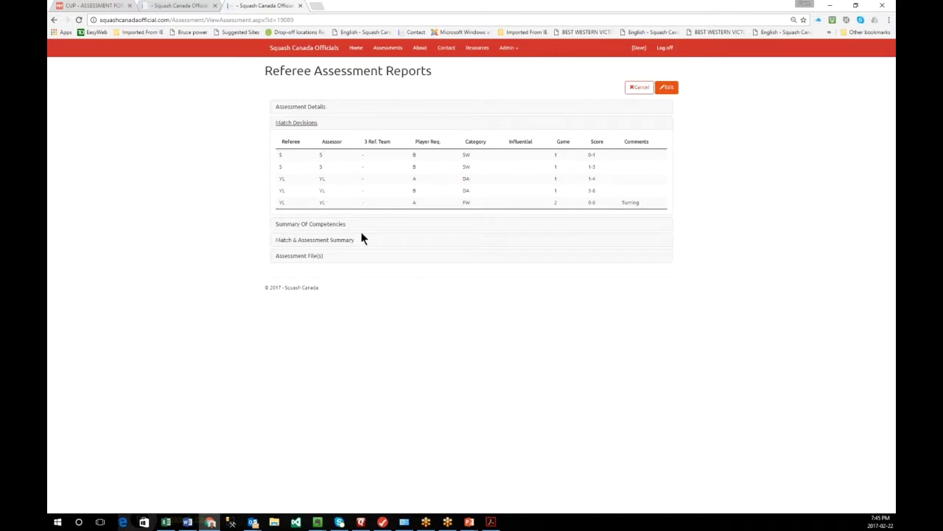
click(316, 260)
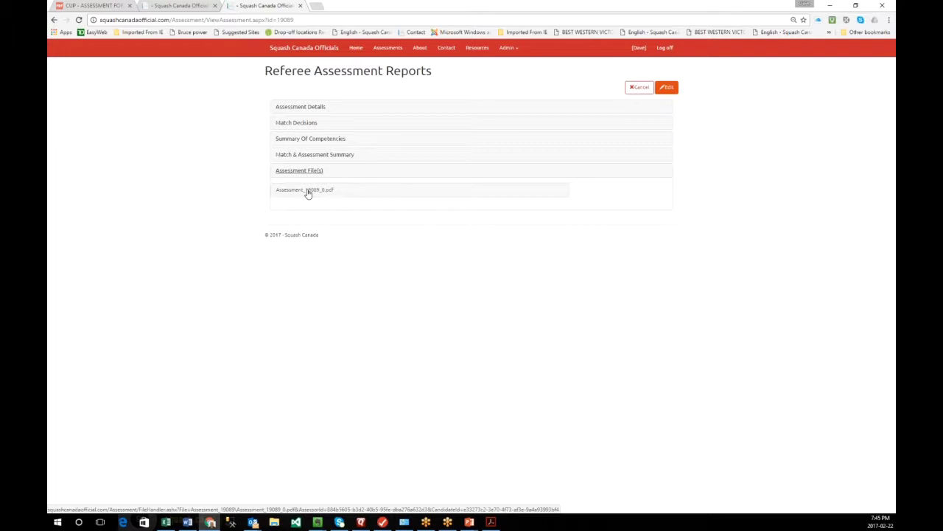
click(308, 192)
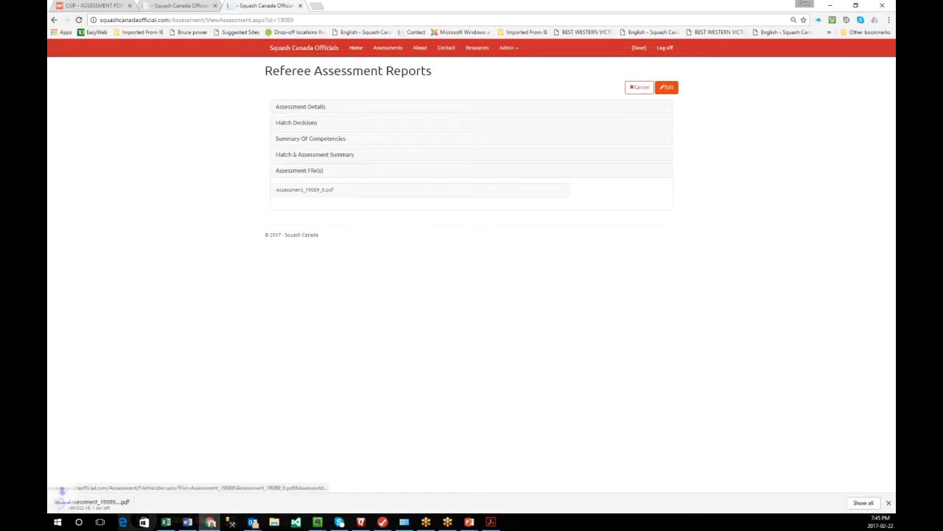
click(101, 504)
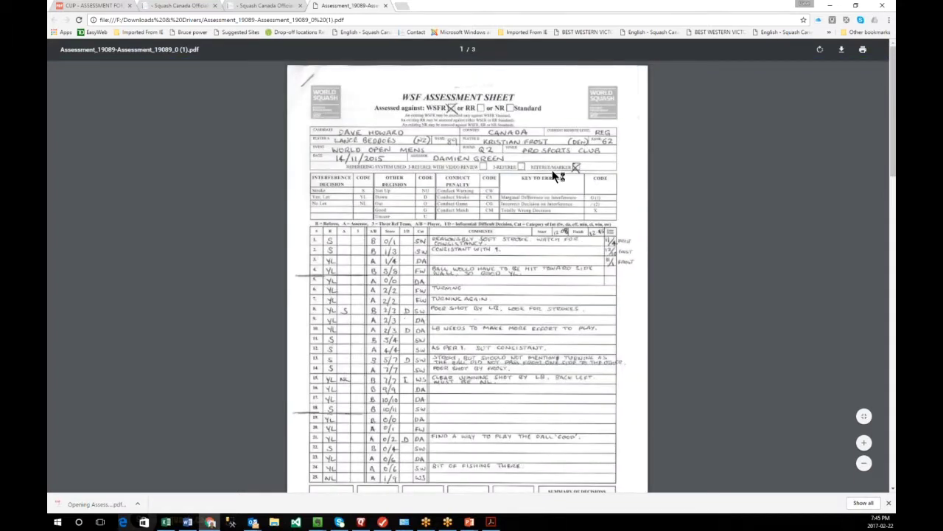
scroll(561, 177, down, 6)
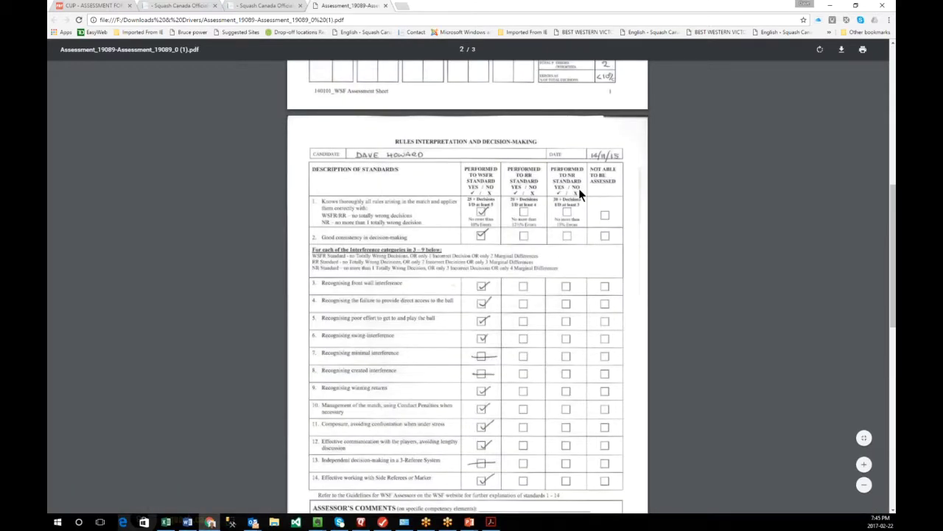
scroll(568, 333, down, 8)
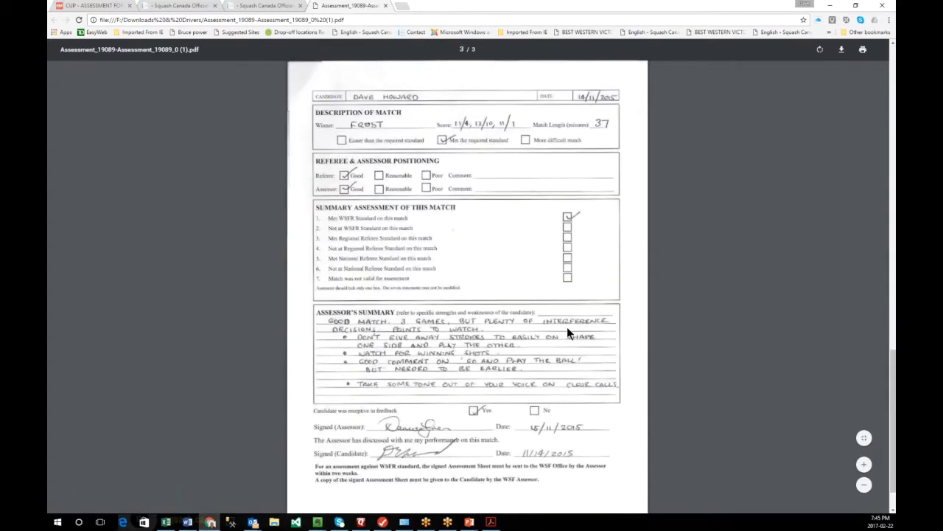
scroll(568, 331, down, 1)
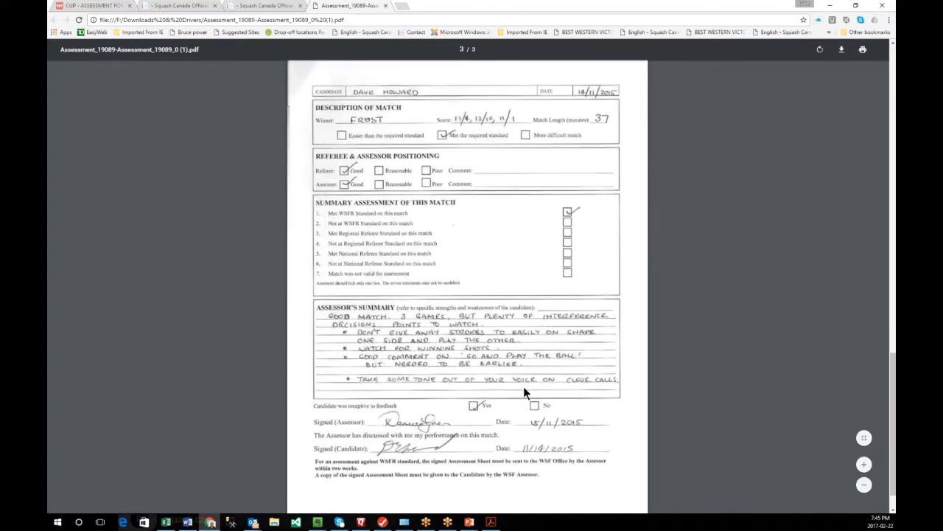
scroll(457, 338, up, 1)
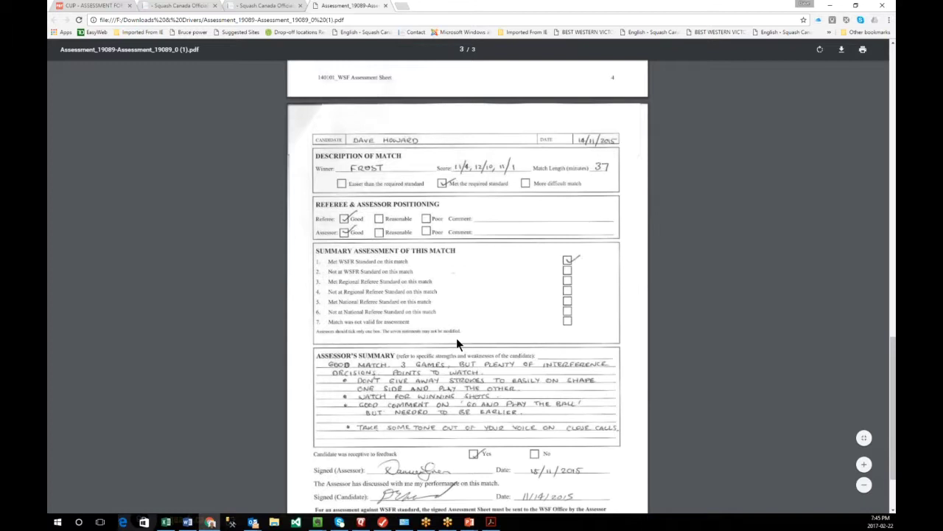
scroll(456, 343, up, 4)
key(ctrl+w)
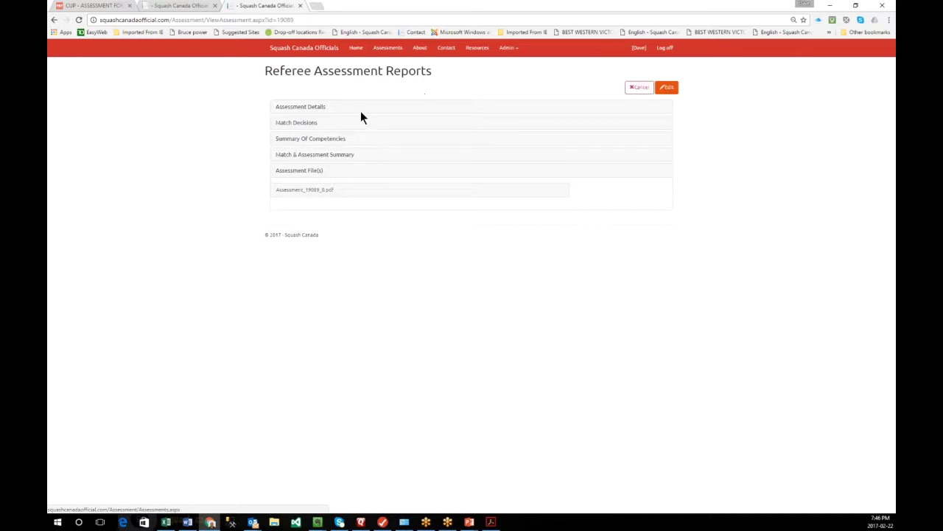
- Expand Assessment Details and Summary Of Competencies to show all 15 referee competency ratings
click(309, 108)
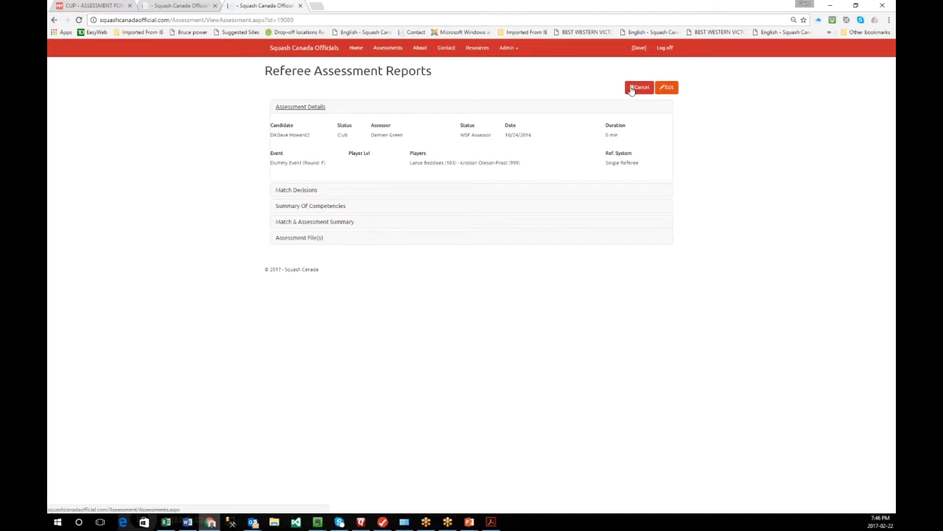
click(340, 209)
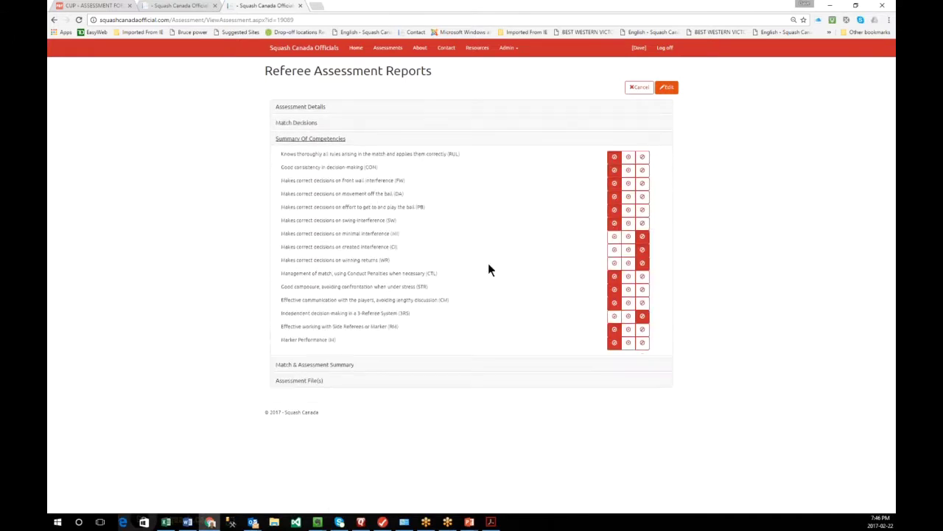